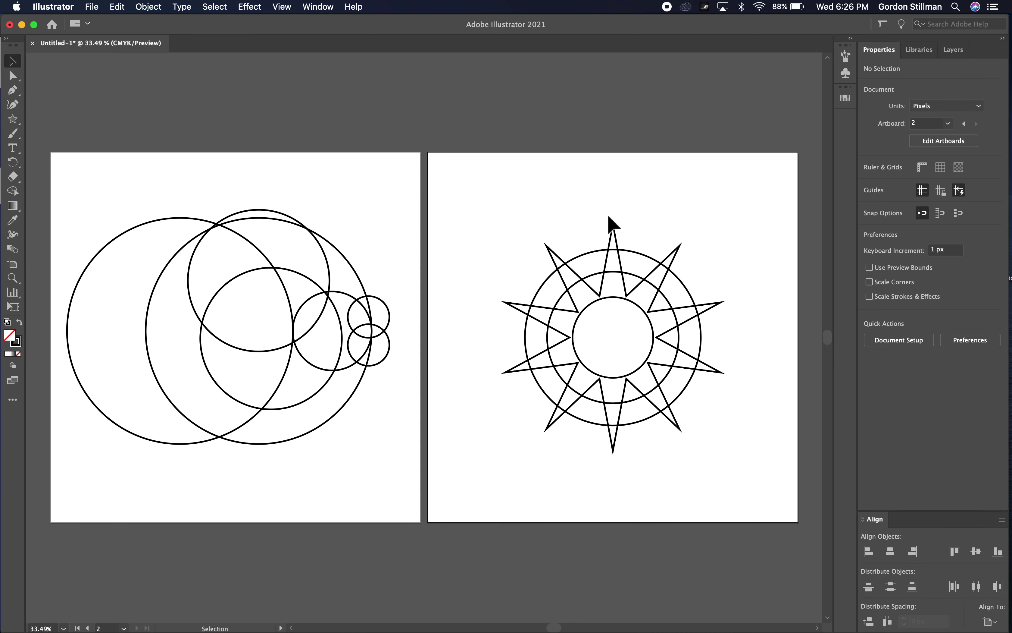
Step: Intersect the star with the outer circle so its points become flat-topped teeth
{"action": "left_click_drag", "start_coordinate": [490, 220], "coordinate": [744, 439]}
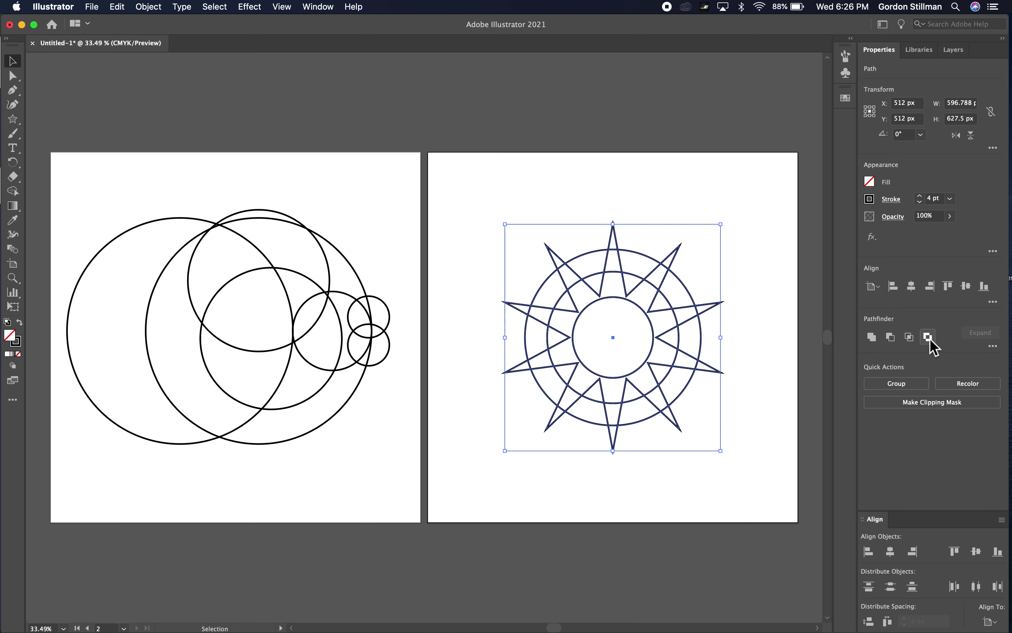
{"action": "left_click", "coordinate": [742, 273]}
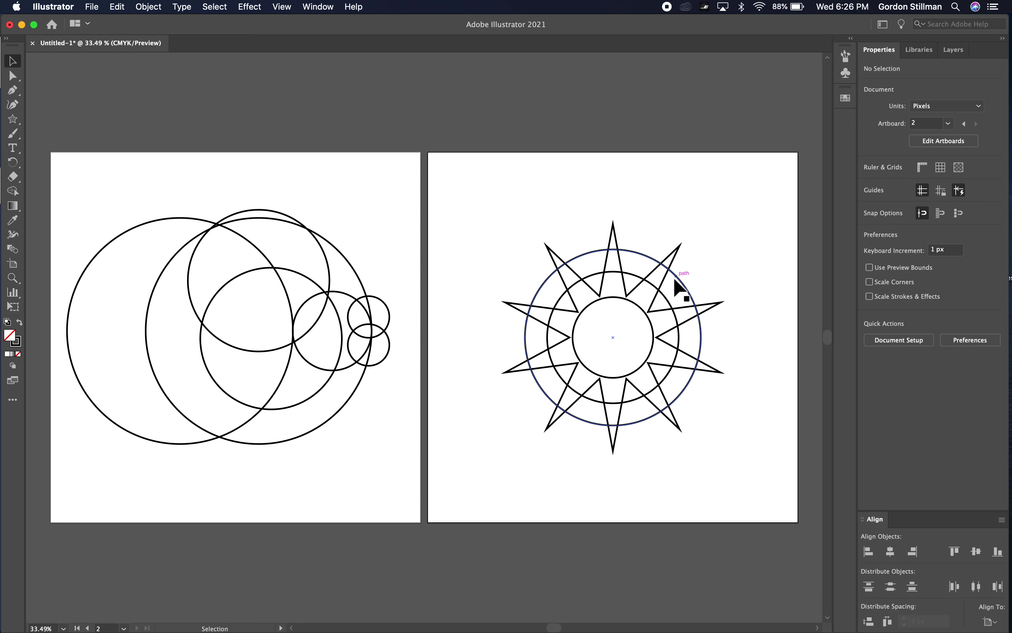
{"action": "left_click_drag", "start_coordinate": [495, 191], "coordinate": [738, 466]}
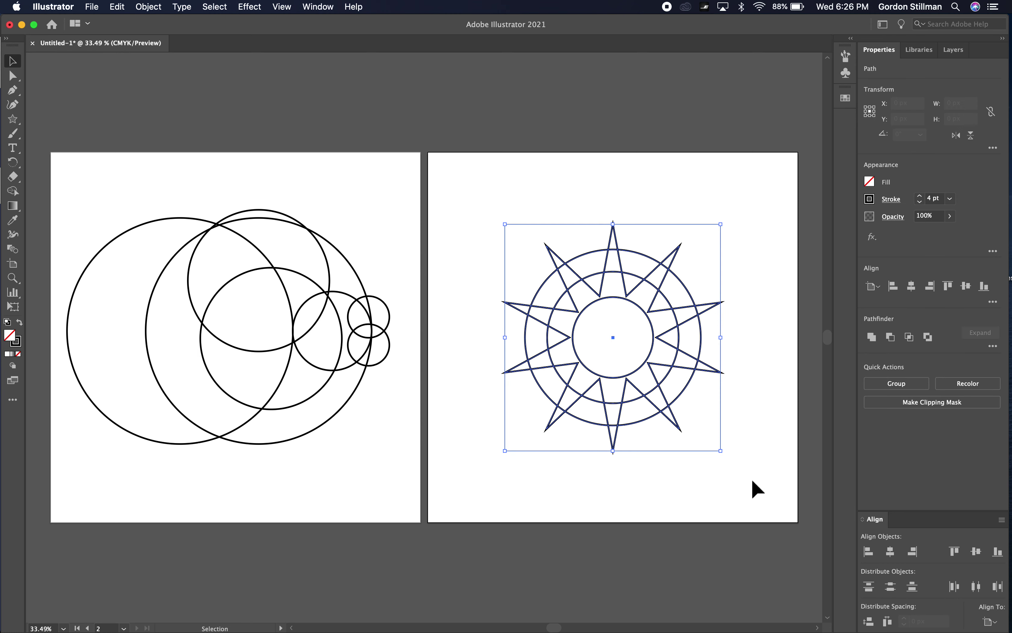
{"action": "left_click", "coordinate": [734, 326]}
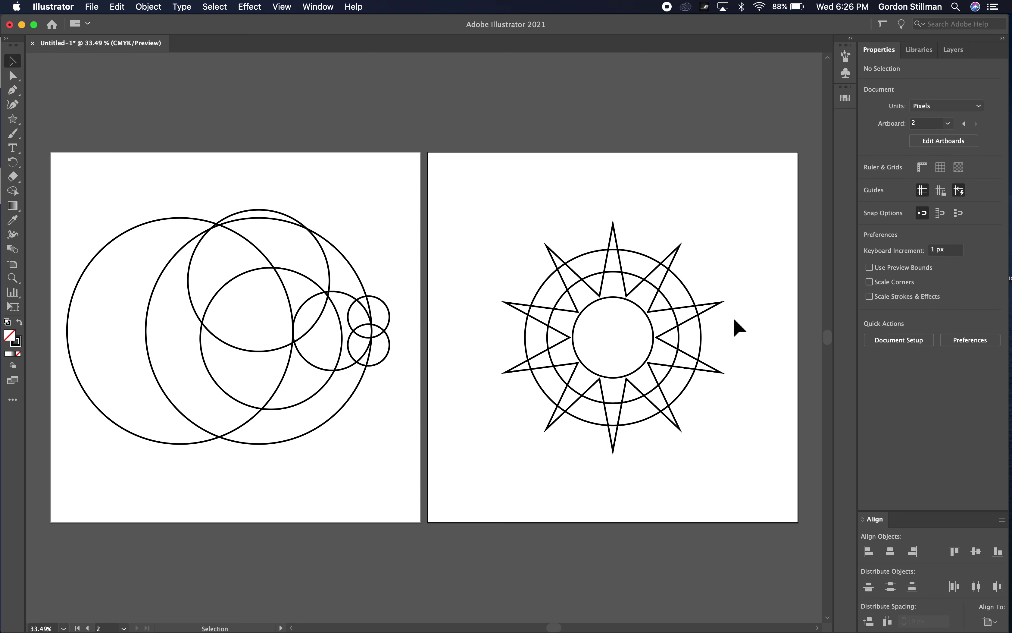
{"action": "left_click", "coordinate": [680, 247]}
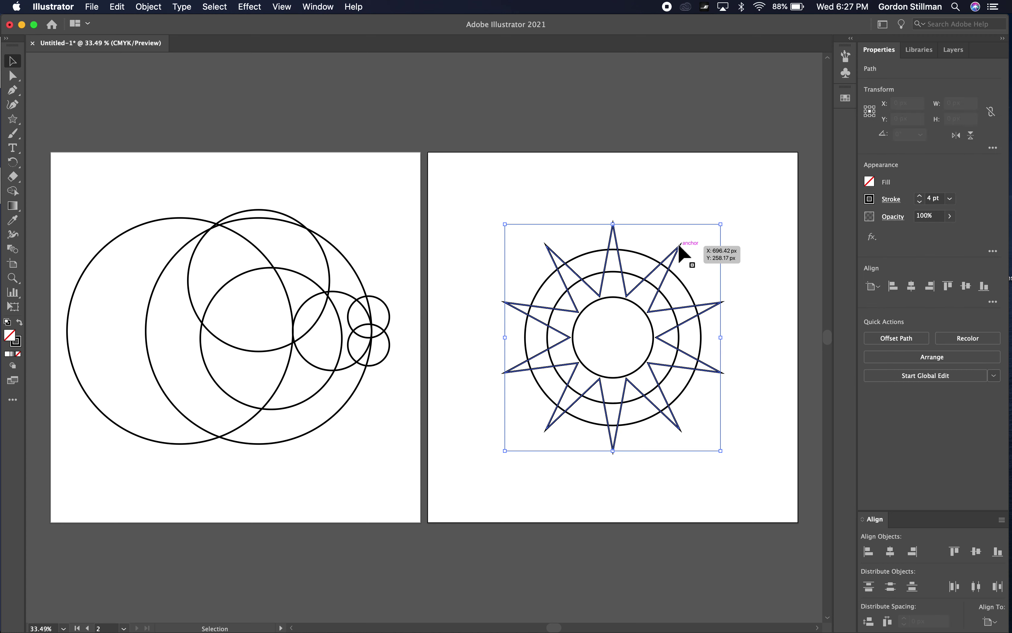
{"action": "left_click", "coordinate": [682, 285], "text": "shift"}
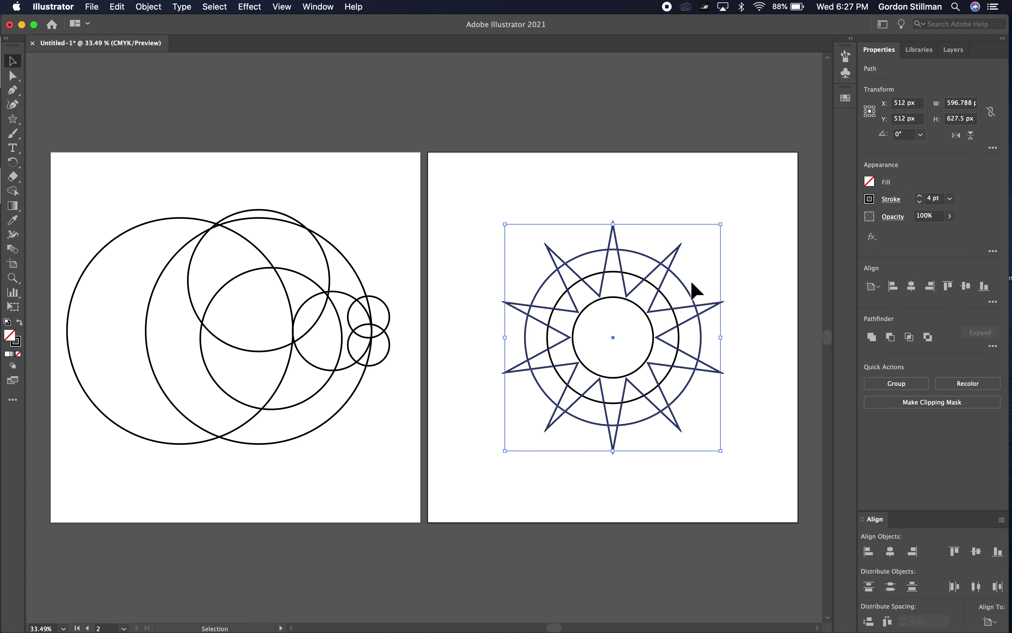
{"action": "left_click", "coordinate": [912, 342]}
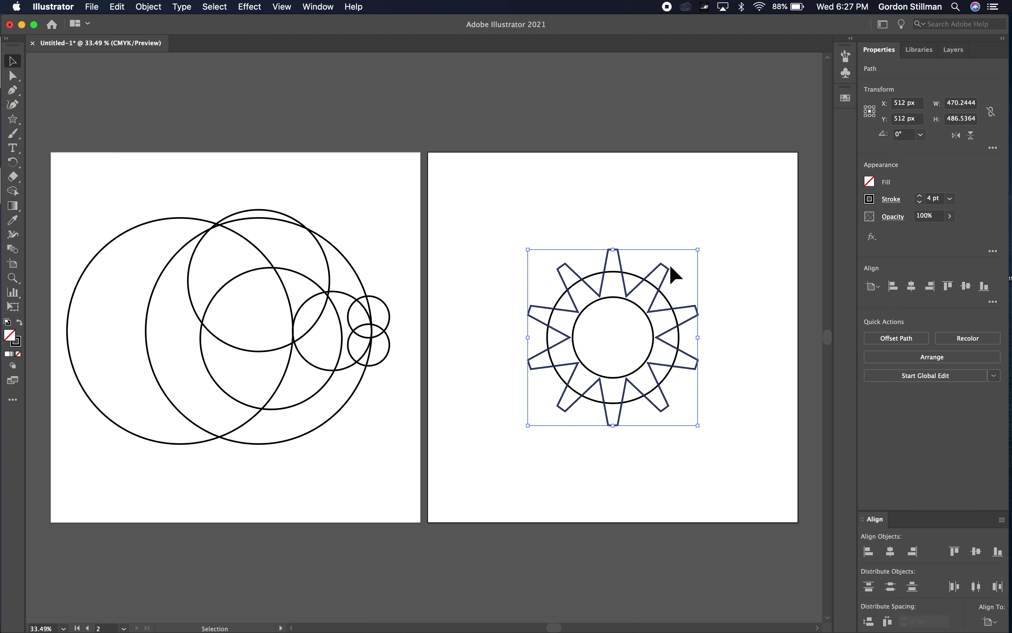
Step: Unite the trimmed star with the middle circle, then subtract the inner circle as the hole
{"action": "left_click", "coordinate": [696, 278]}
{"action": "left_click", "coordinate": [668, 279]}
{"action": "left_click", "coordinate": [669, 302], "text": "shift"}
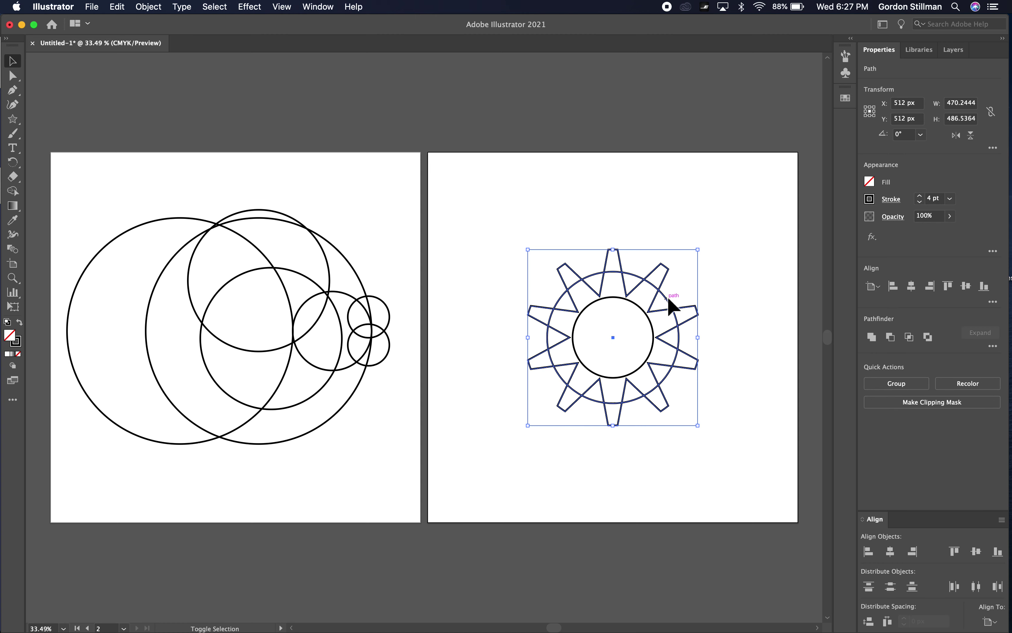
{"action": "left_click", "coordinate": [871, 338]}
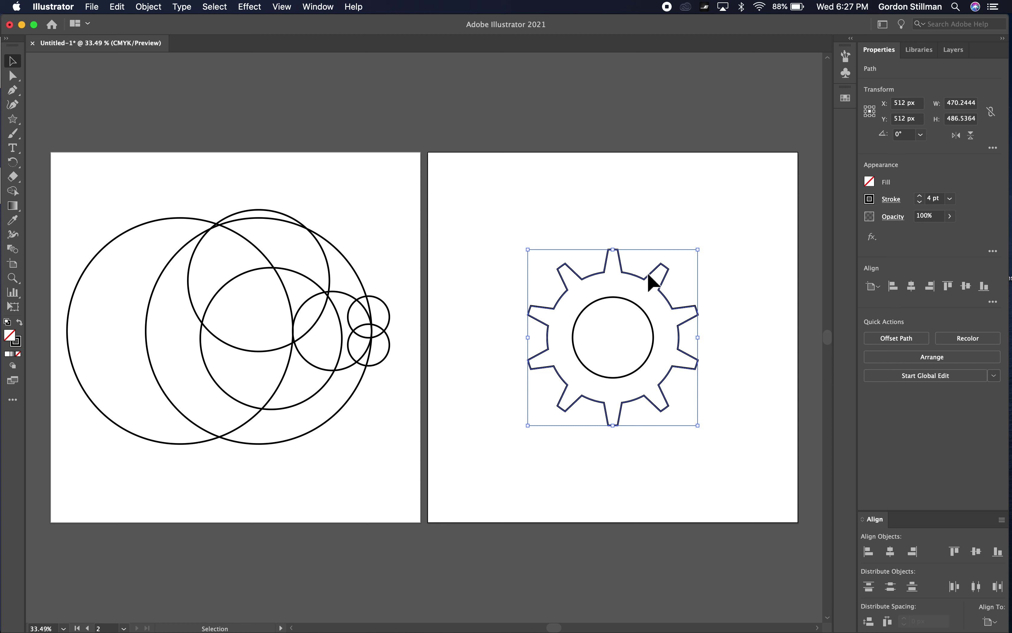
{"action": "left_click", "coordinate": [651, 308], "text": "shift"}
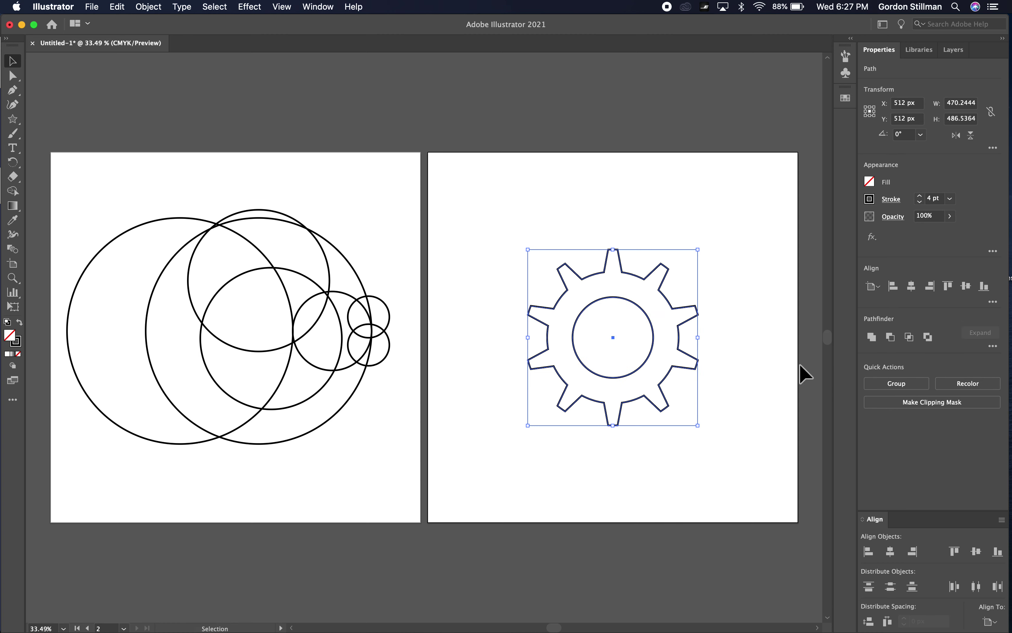
{"action": "left_click", "coordinate": [892, 341]}
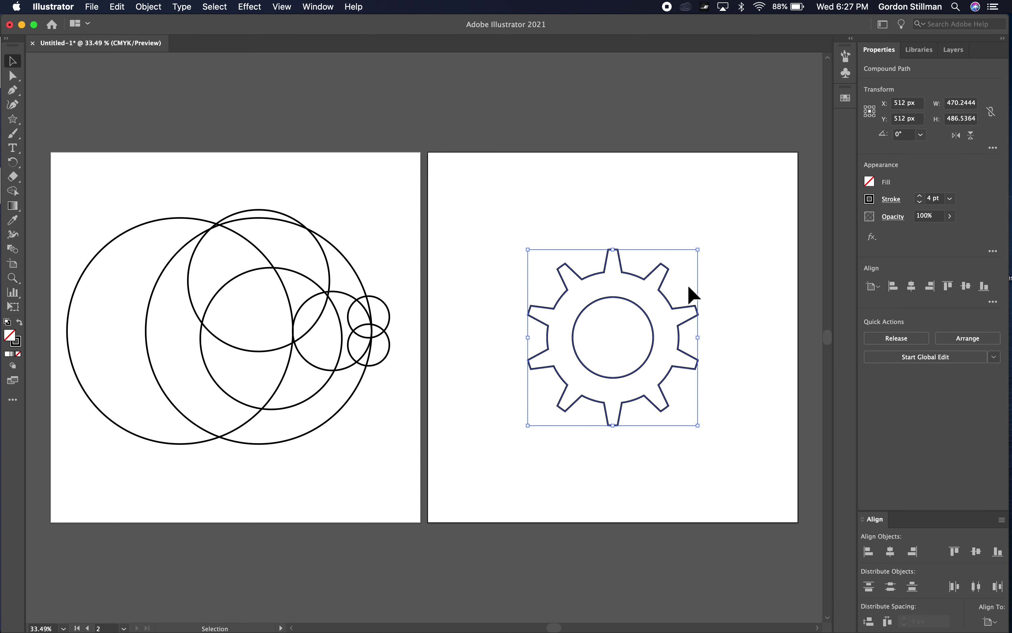
Step: Set the gear compound path's fill to black from the swatches
{"action": "left_click", "coordinate": [870, 182]}
{"action": "left_click", "coordinate": [764, 224]}
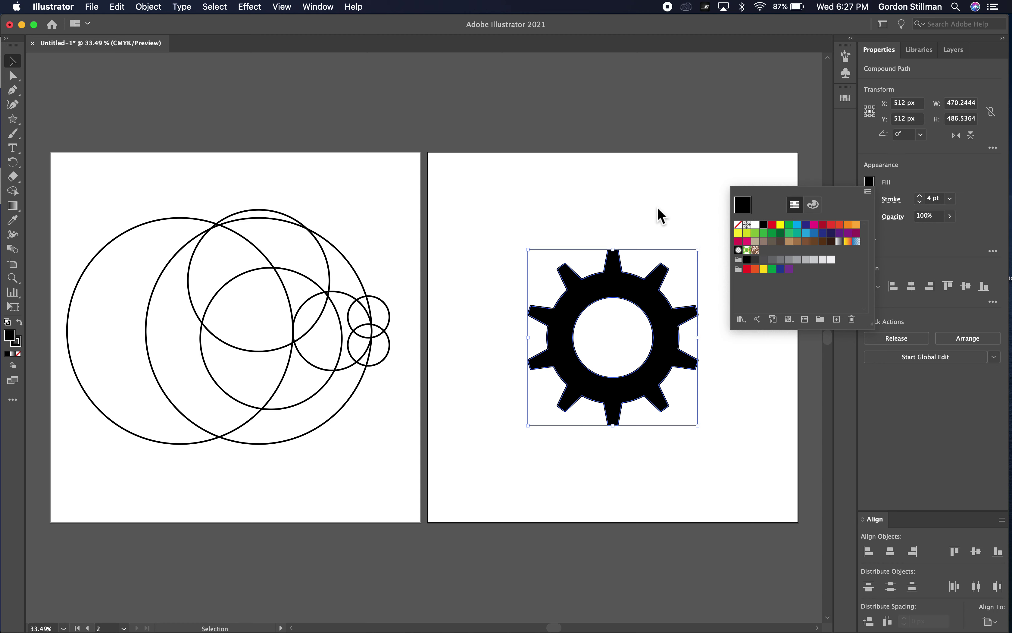
{"action": "left_click", "coordinate": [870, 181]}
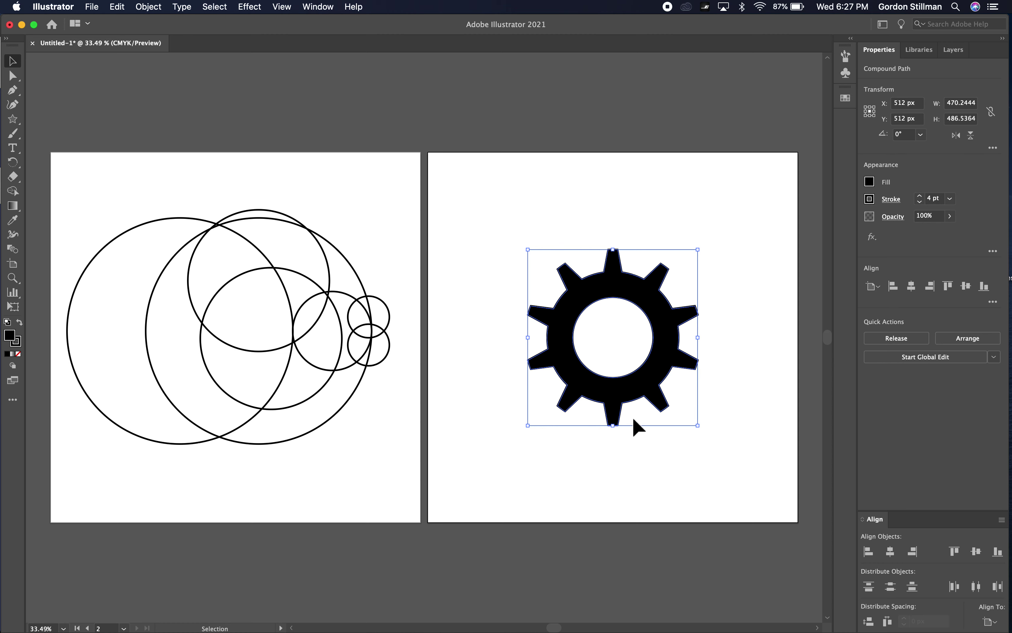
Step: Undo back to the original star and circles and select them all
{"action": "key", "text": "a"}
{"action": "key", "text": "slash"}
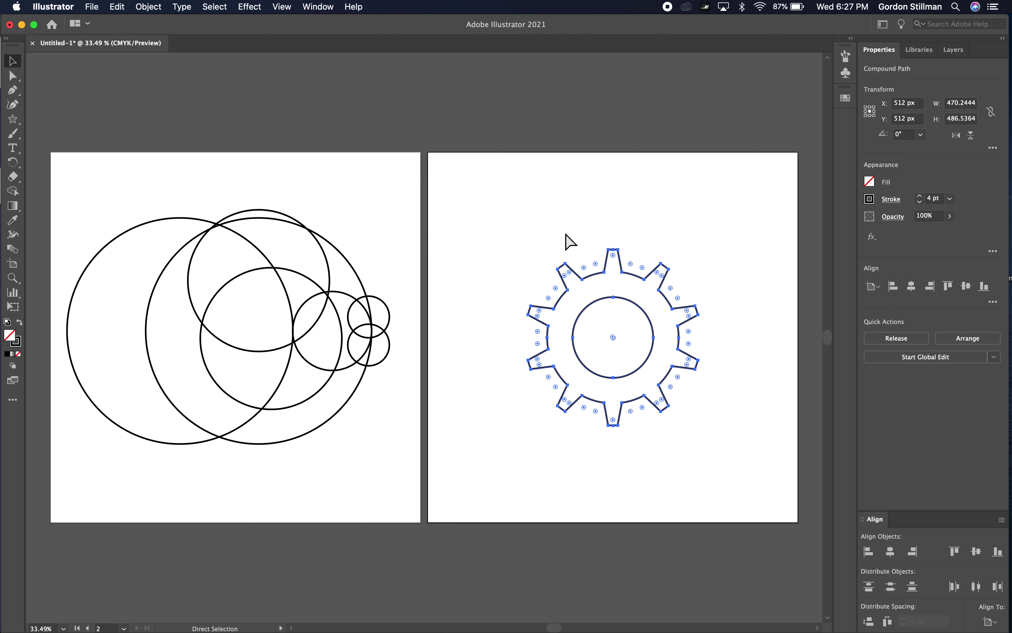
{"action": "key", "text": "super+z"}
{"action": "key", "text": "super+z"}
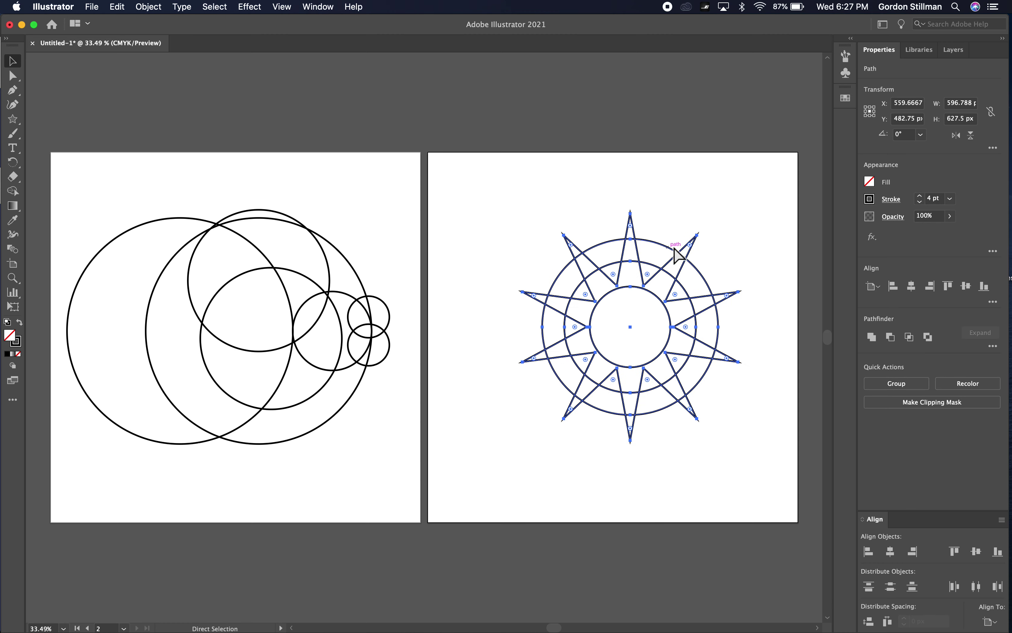
{"action": "key", "text": "v"}
{"action": "left_click", "coordinate": [687, 154]}
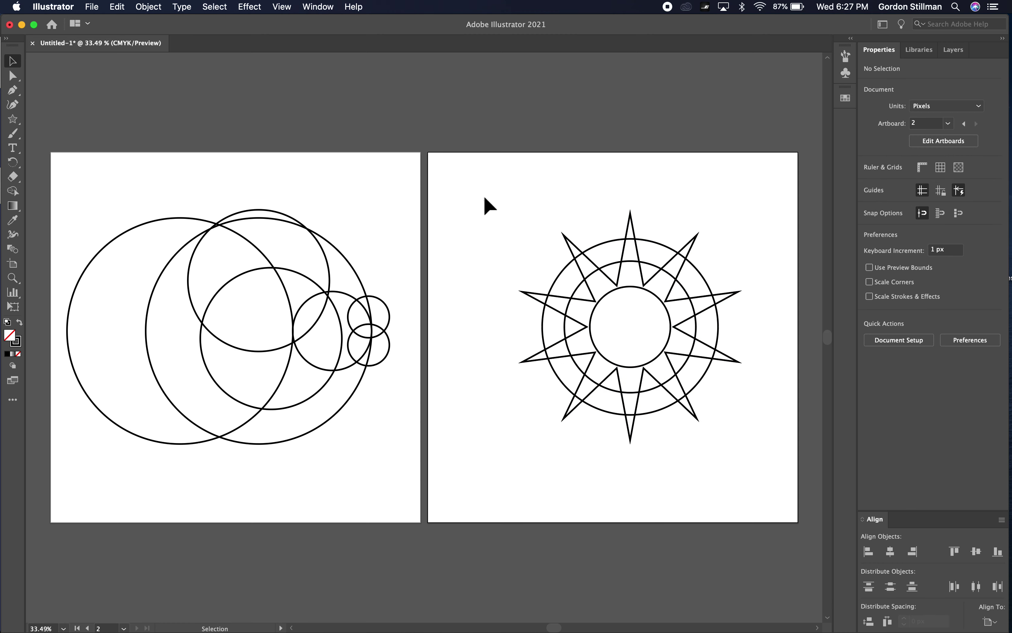
{"action": "left_click_drag", "start_coordinate": [483, 202], "coordinate": [764, 468]}
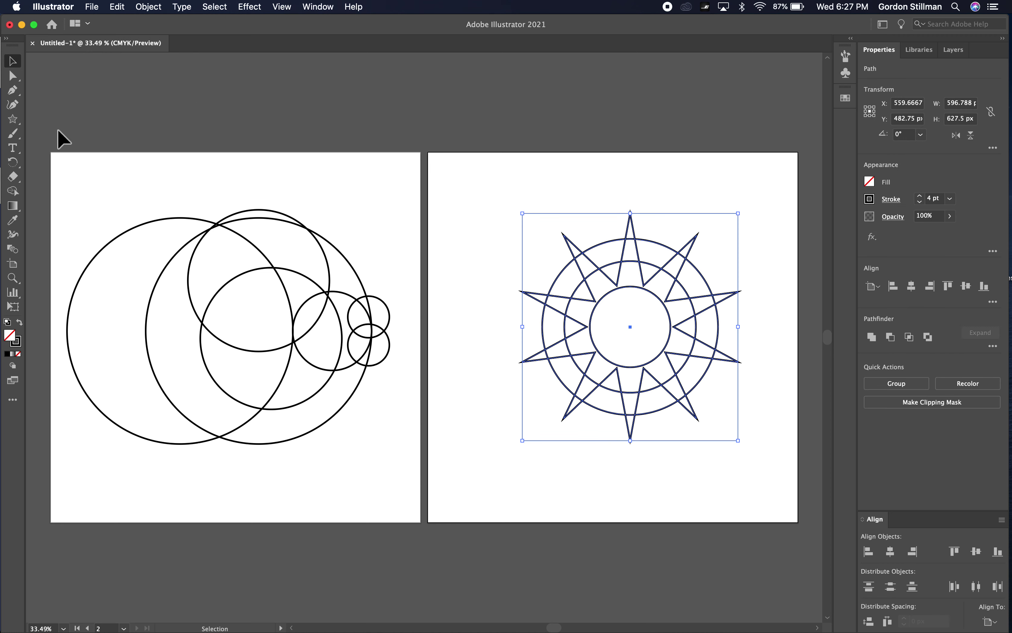
Step: Erase the unwanted star spikes with the Shape Builder tool
{"action": "left_click", "coordinate": [13, 191]}
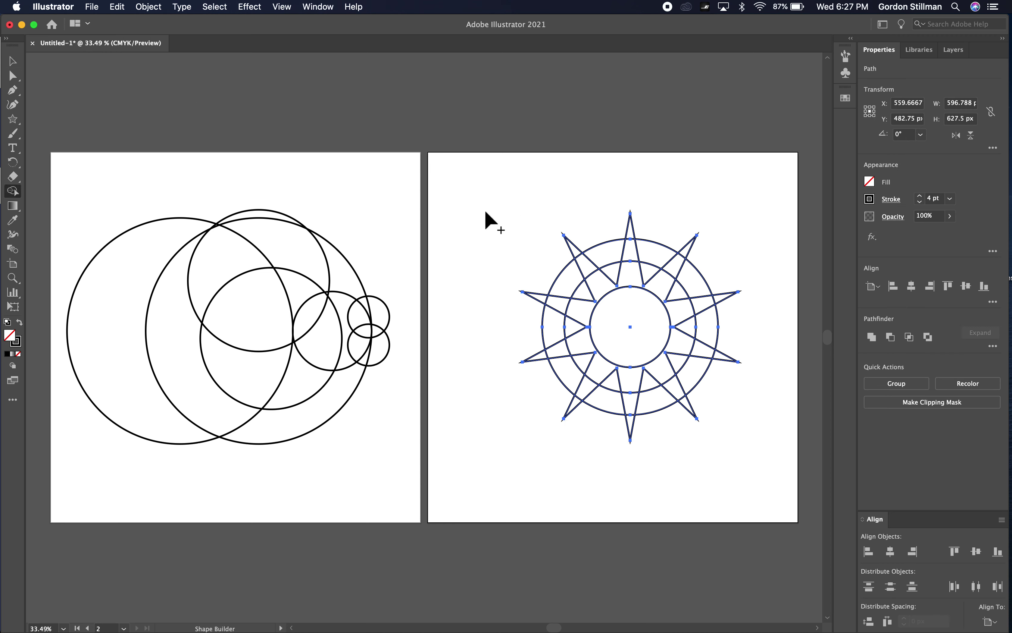
{"action": "left_click_drag", "start_coordinate": [535, 308], "coordinate": [541, 370]}
{"action": "mouse_move", "coordinate": [618, 425]}
{"action": "left_mouse_down"}
{"action": "mouse_move", "coordinate": [673, 423]}
{"action": "mouse_move", "coordinate": [700, 407]}
{"action": "left_mouse_up"}
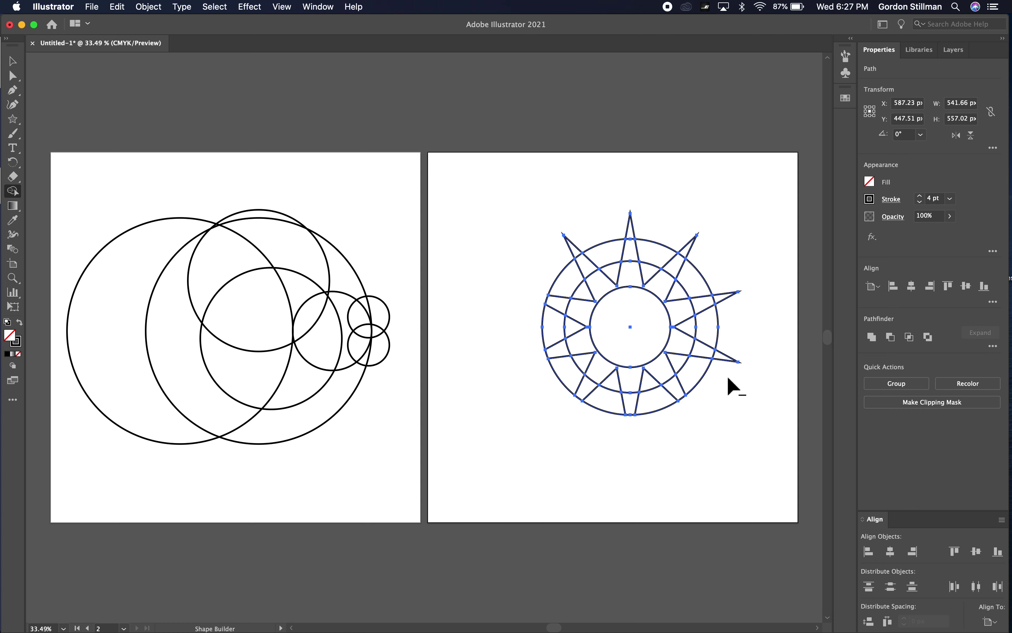
{"action": "mouse_move", "coordinate": [726, 332]}
{"action": "left_mouse_down"}
{"action": "mouse_move", "coordinate": [734, 296]}
{"action": "mouse_move", "coordinate": [671, 234]}
{"action": "mouse_move", "coordinate": [618, 227]}
{"action": "mouse_move", "coordinate": [558, 248]}
{"action": "left_mouse_up"}
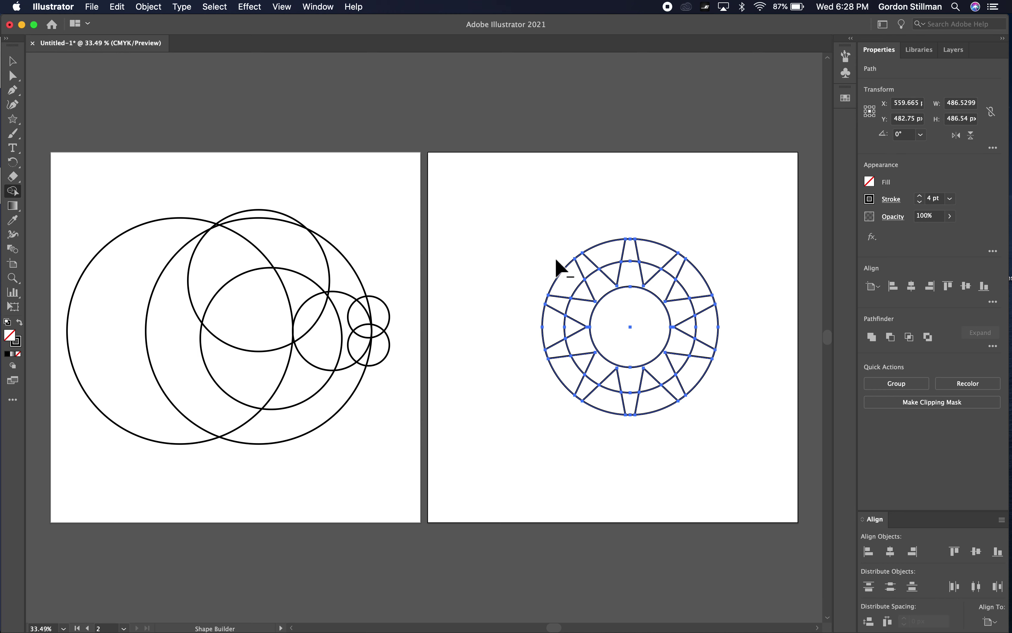
Step: Delete the extra ring sectors, outer arc segments and the inner disc
{"action": "left_click", "coordinate": [574, 283], "text": "alt"}
{"action": "left_click", "coordinate": [609, 256], "text": "alt"}
{"action": "left_click", "coordinate": [655, 254], "text": "alt"}
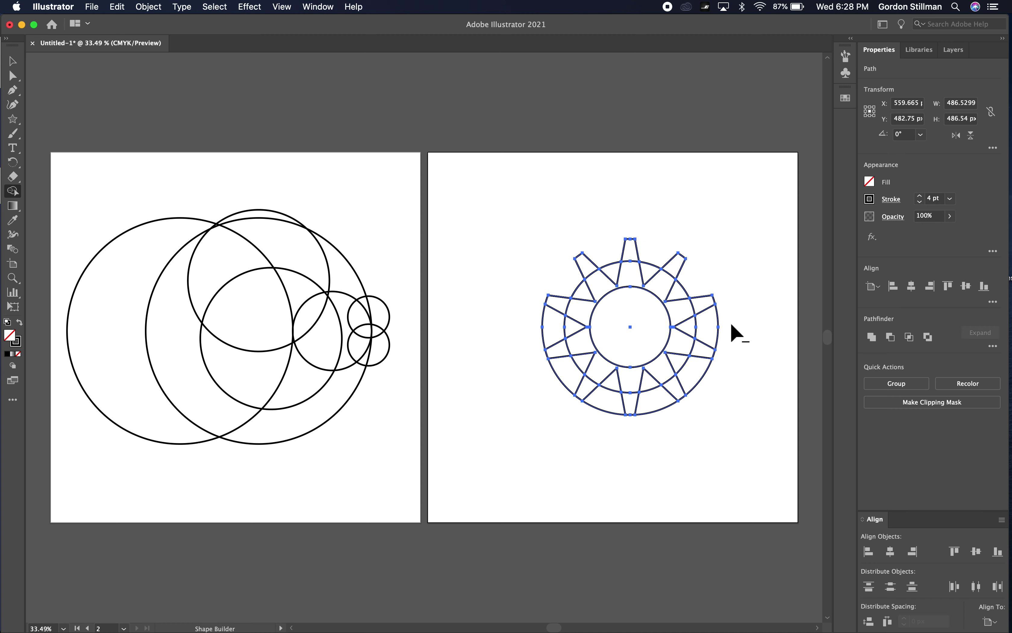
{"action": "left_click", "coordinate": [702, 374], "text": "alt"}
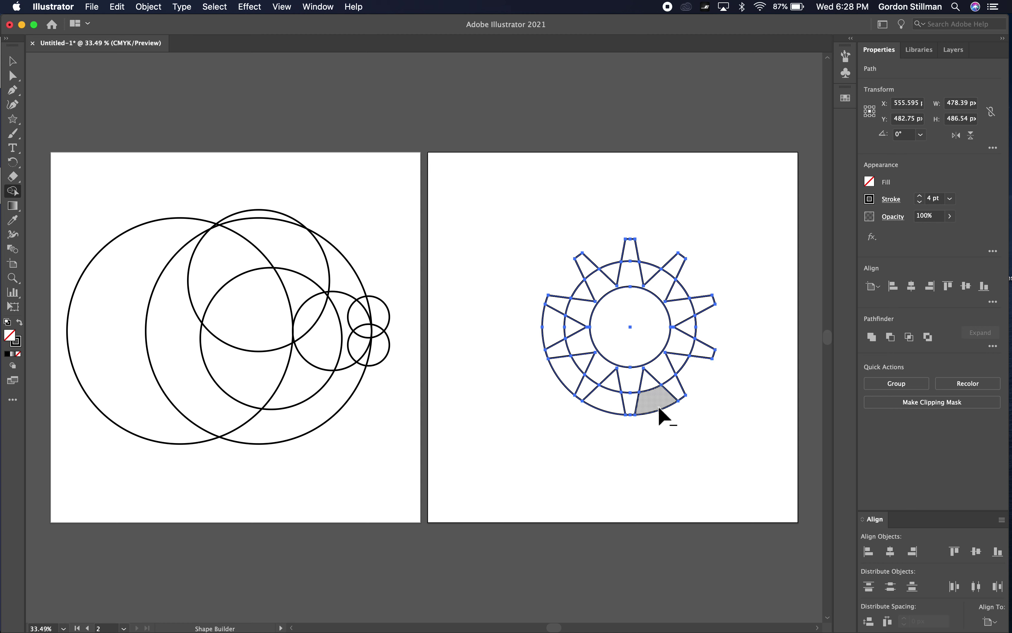
{"action": "left_click", "coordinate": [562, 374], "text": "alt"}
{"action": "left_click", "coordinate": [550, 335], "text": "alt"}
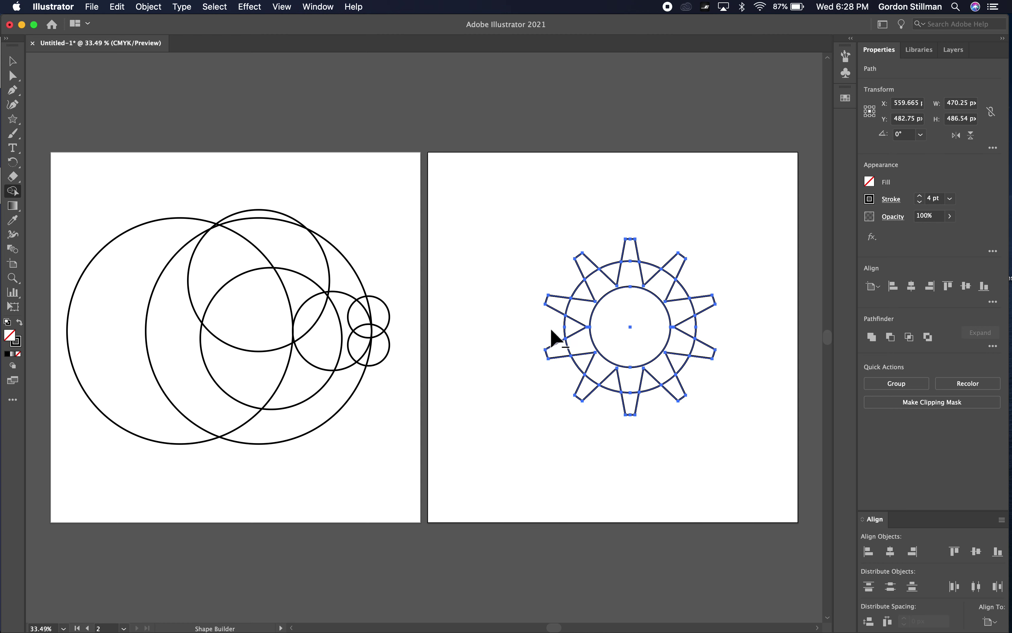
{"action": "left_click", "coordinate": [640, 326], "text": "alt"}
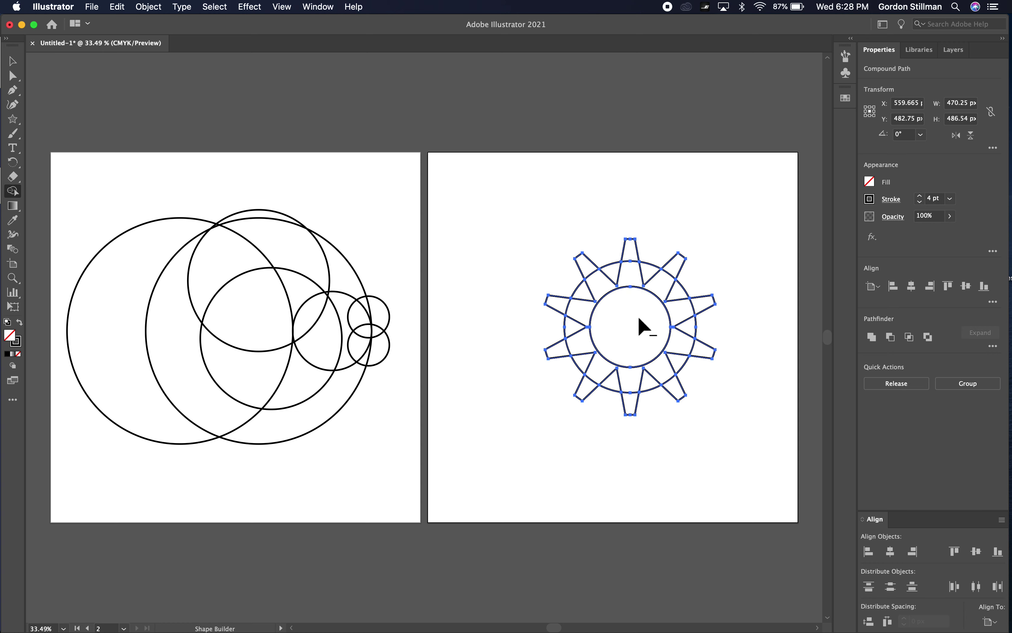
Step: Merge the ring pieces and teeth into one gear shape
{"action": "mouse_move", "coordinate": [669, 293]}
{"action": "left_mouse_down"}
{"action": "mouse_move", "coordinate": [597, 281]}
{"action": "mouse_move", "coordinate": [578, 349]}
{"action": "mouse_move", "coordinate": [602, 376]}
{"action": "mouse_move", "coordinate": [635, 383]}
{"action": "mouse_move", "coordinate": [679, 356]}
{"action": "left_mouse_up"}
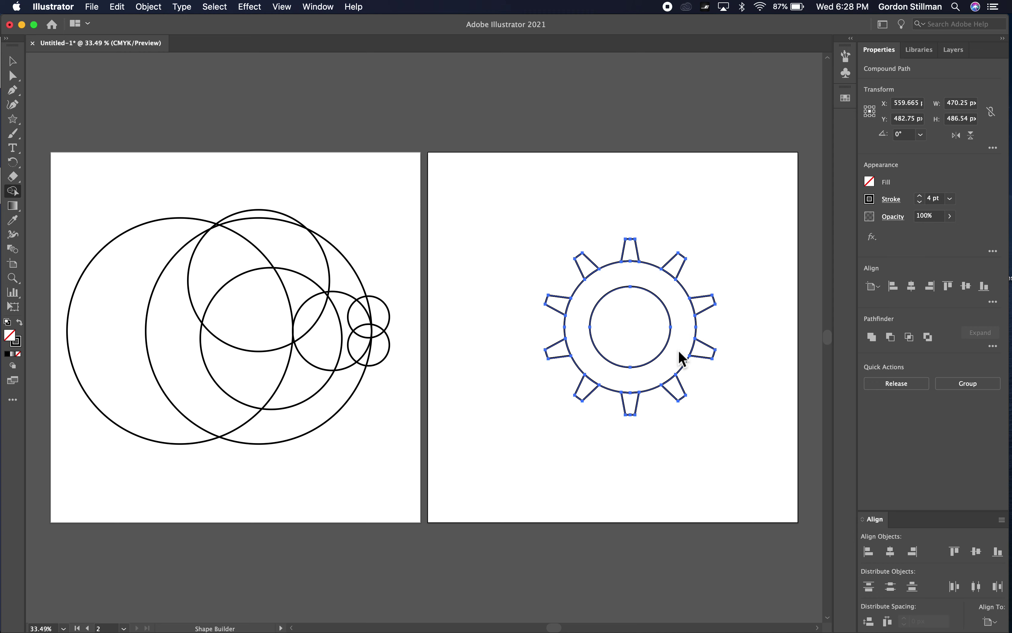
{"action": "left_click", "coordinate": [577, 313]}
{"action": "mouse_move", "coordinate": [599, 293]}
{"action": "left_mouse_down"}
{"action": "mouse_move", "coordinate": [595, 269]}
{"action": "mouse_move", "coordinate": [631, 268]}
{"action": "mouse_move", "coordinate": [631, 255]}
{"action": "mouse_move", "coordinate": [659, 277]}
{"action": "mouse_move", "coordinate": [670, 270]}
{"action": "mouse_move", "coordinate": [682, 311]}
{"action": "mouse_move", "coordinate": [703, 314]}
{"action": "left_mouse_up"}
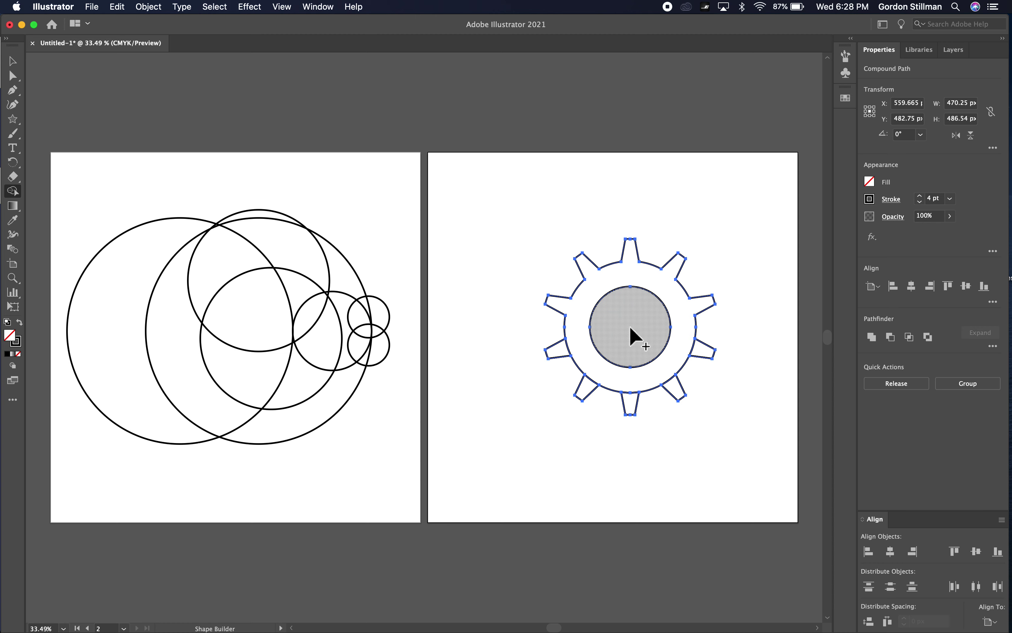
Step: With the Selection tool, deselect the gear and marquee all overlapping circles on artboard 1
{"action": "left_click", "coordinate": [13, 62]}
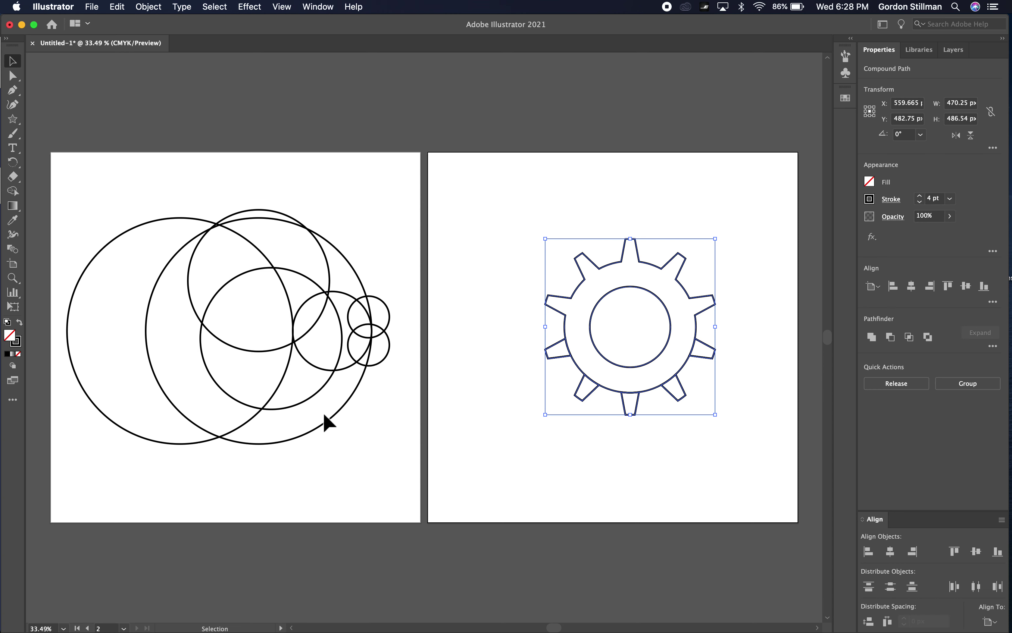
{"action": "left_click", "coordinate": [106, 167]}
{"action": "left_click_drag", "start_coordinate": [85, 180], "coordinate": [418, 482]}
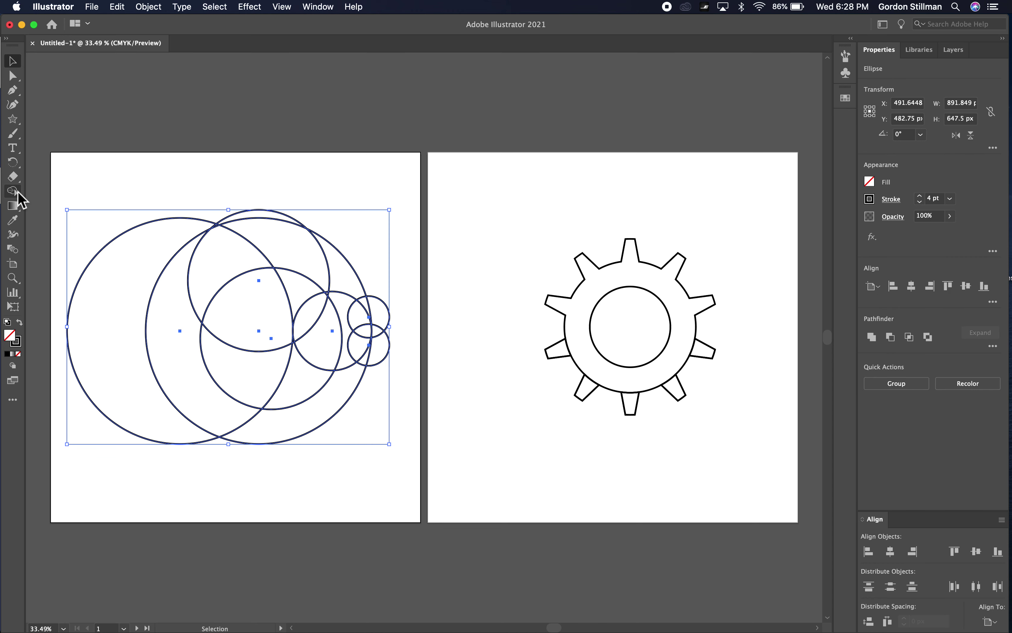
Step: Shape Builder-merge the lower crescent, teardrop and small right-hand region into the body
{"action": "left_click", "coordinate": [13, 190]}
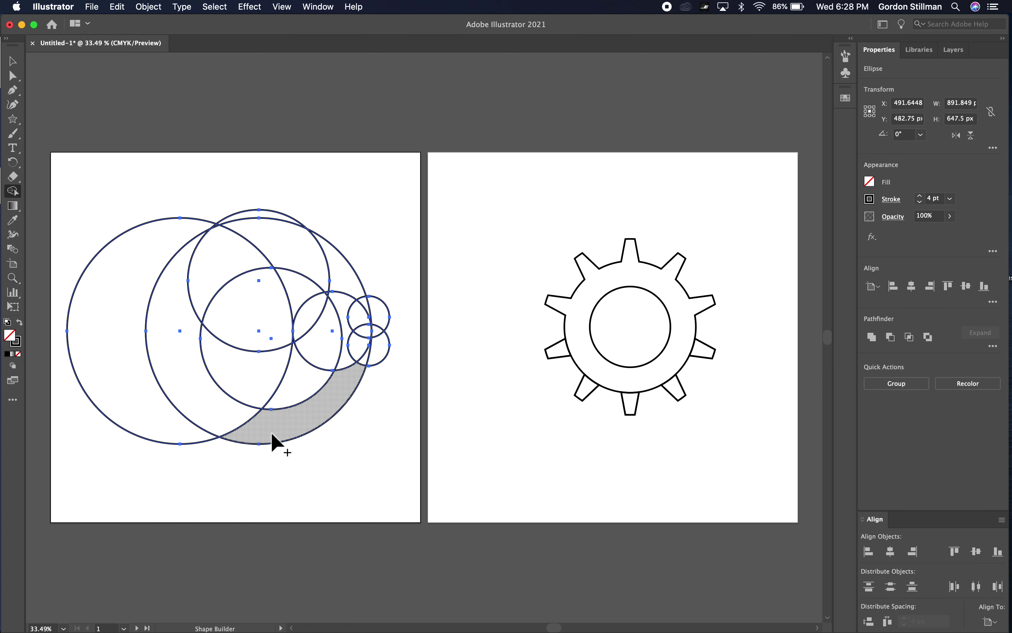
{"action": "mouse_move", "coordinate": [272, 434]}
{"action": "left_mouse_down"}
{"action": "mouse_move", "coordinate": [325, 350]}
{"action": "mouse_move", "coordinate": [362, 336]}
{"action": "mouse_move", "coordinate": [350, 313]}
{"action": "mouse_move", "coordinate": [314, 316]}
{"action": "mouse_move", "coordinate": [365, 365]}
{"action": "left_mouse_up"}
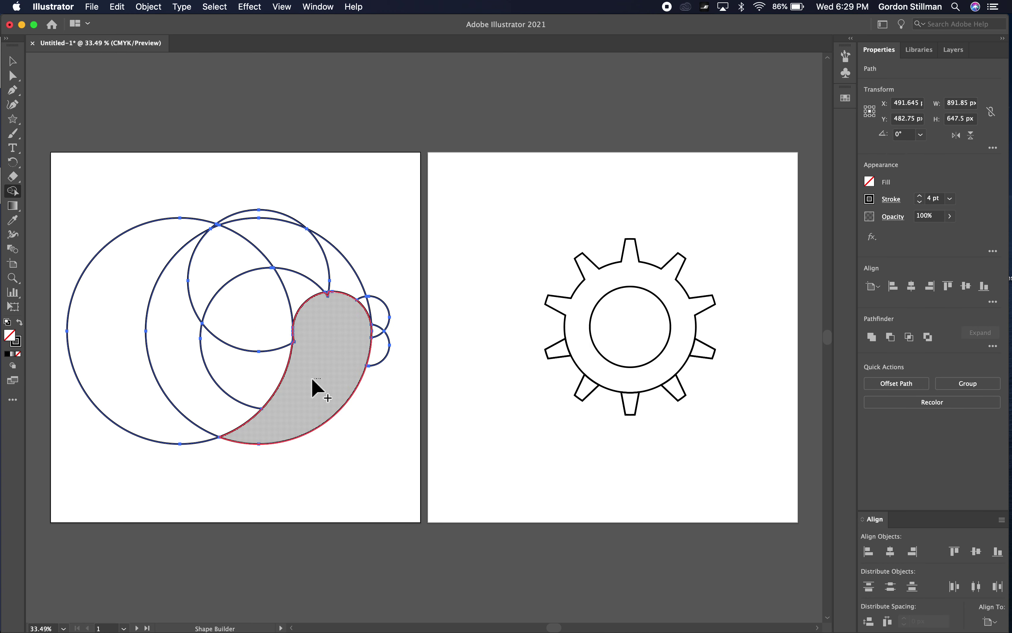
{"action": "left_click_drag", "start_coordinate": [313, 380], "coordinate": [244, 367]}
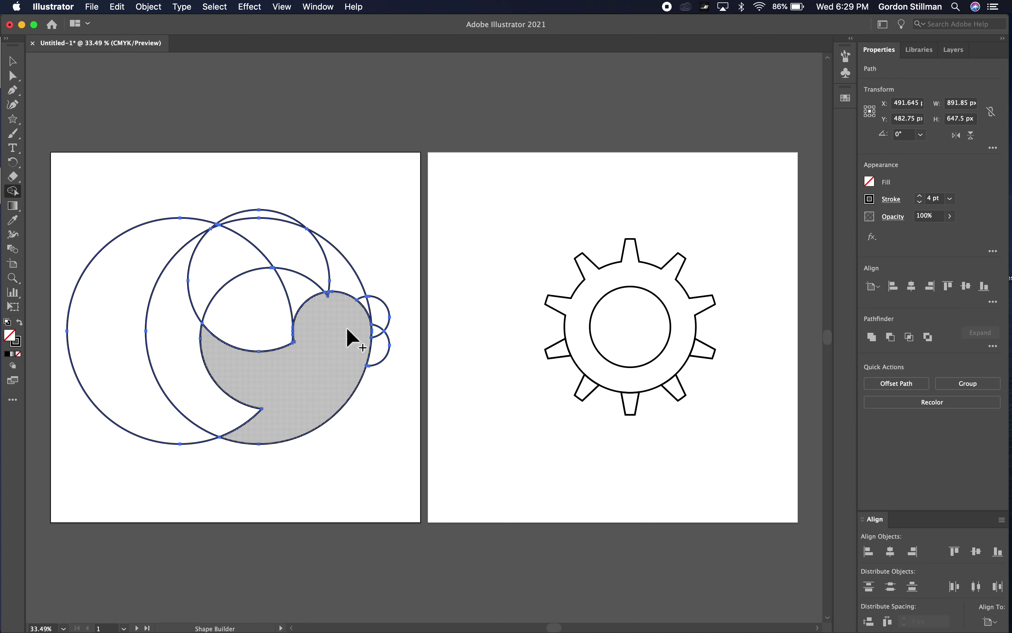
{"action": "mouse_move", "coordinate": [362, 332]}
{"action": "left_mouse_down"}
{"action": "mouse_move", "coordinate": [375, 330]}
{"action": "mouse_move", "coordinate": [376, 340]}
{"action": "left_mouse_up"}
{"action": "left_click", "coordinate": [377, 339]}
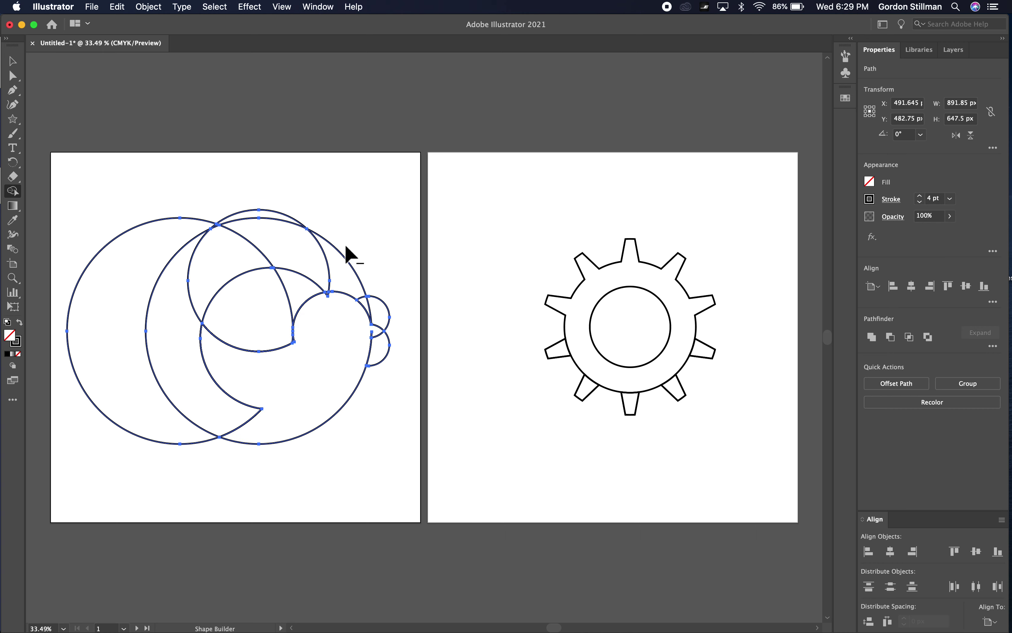
{"action": "mouse_move", "coordinate": [370, 260]}
{"action": "left_mouse_down"}
{"action": "mouse_move", "coordinate": [215, 299]}
{"action": "mouse_move", "coordinate": [197, 264]}
{"action": "mouse_move", "coordinate": [251, 201]}
{"action": "mouse_move", "coordinate": [176, 242]}
{"action": "mouse_move", "coordinate": [206, 276]}
{"action": "mouse_move", "coordinate": [180, 296]}
{"action": "mouse_move", "coordinate": [172, 335]}
{"action": "left_mouse_up"}
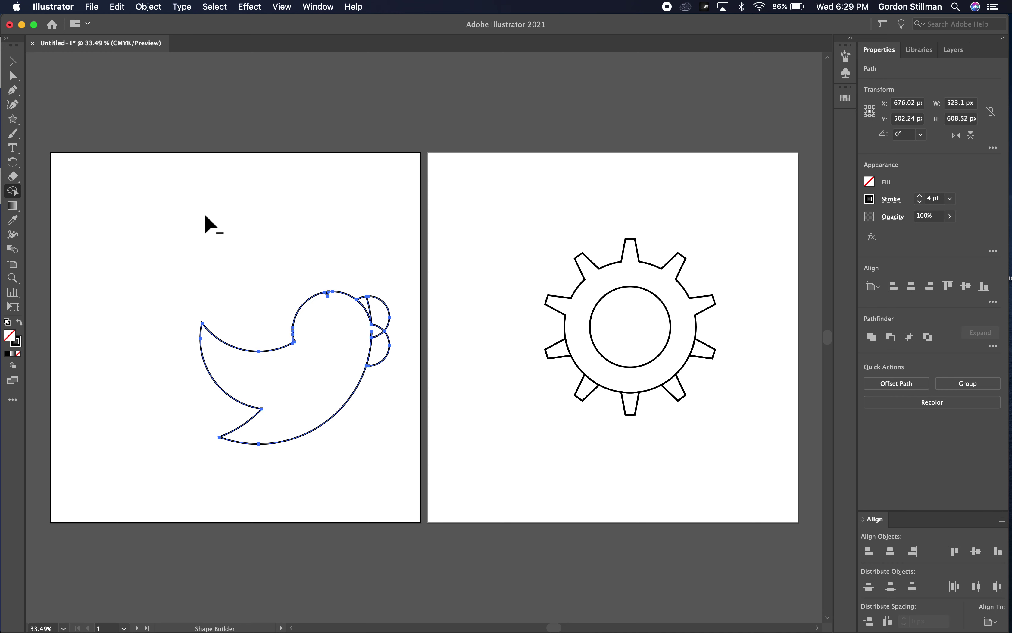
{"action": "left_click_drag", "start_coordinate": [360, 291], "coordinate": [394, 330]}
{"action": "left_click", "coordinate": [384, 352], "text": "alt"}
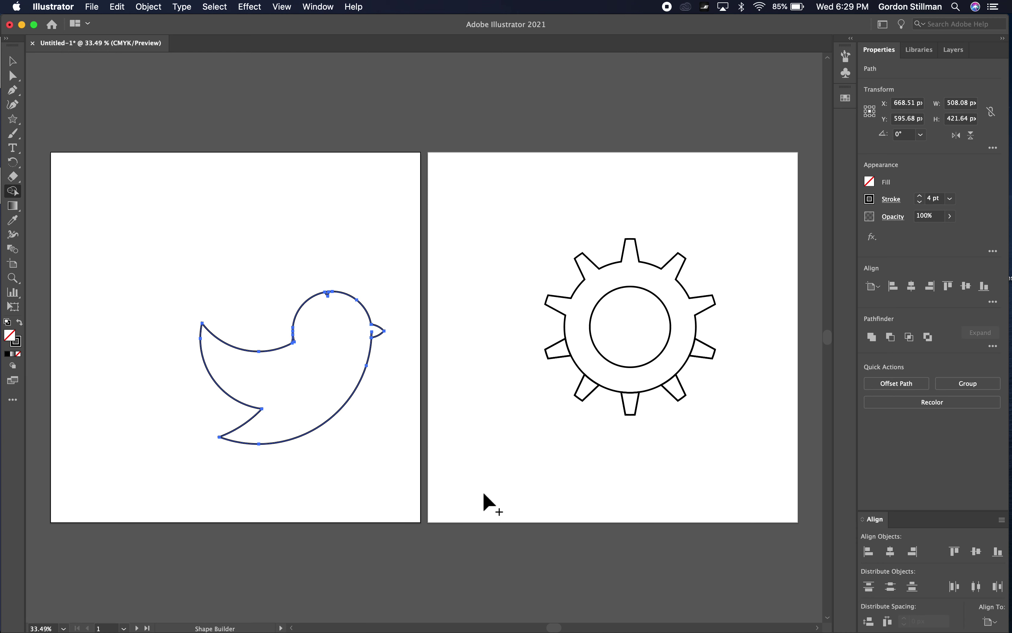
{"action": "key", "text": "super+z"}
{"action": "key", "text": "super+z"}
{"action": "key", "text": "super+z"}
{"action": "key", "text": "super+z"}
{"action": "key", "text": "super+z"}
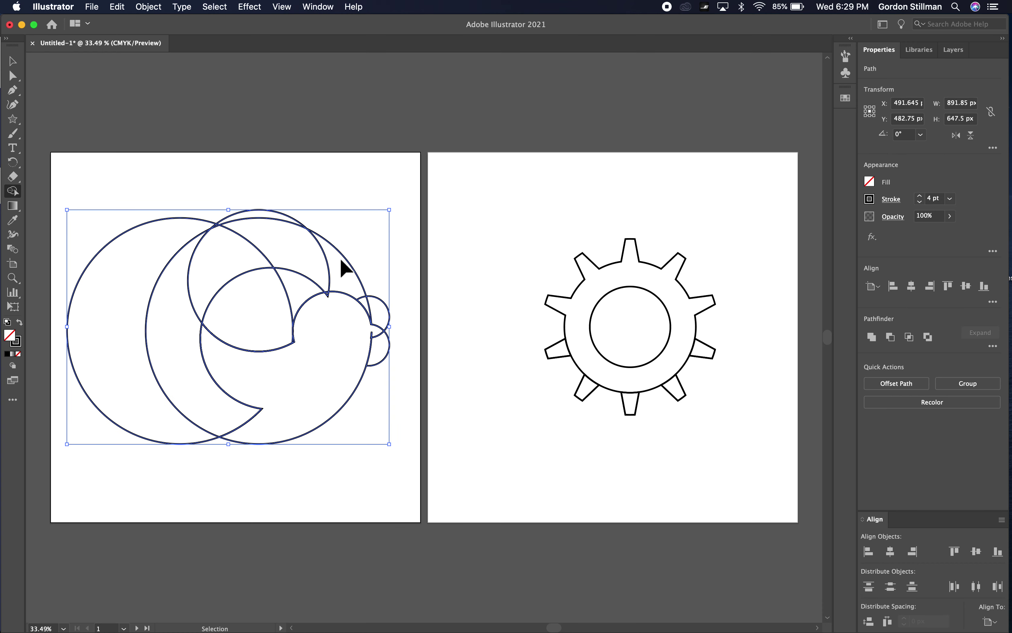
Step: Restore the circles and intersect the two small circles into a lens-shaped beak
{"action": "key", "text": "super+z"}
{"action": "key", "text": "super+z"}
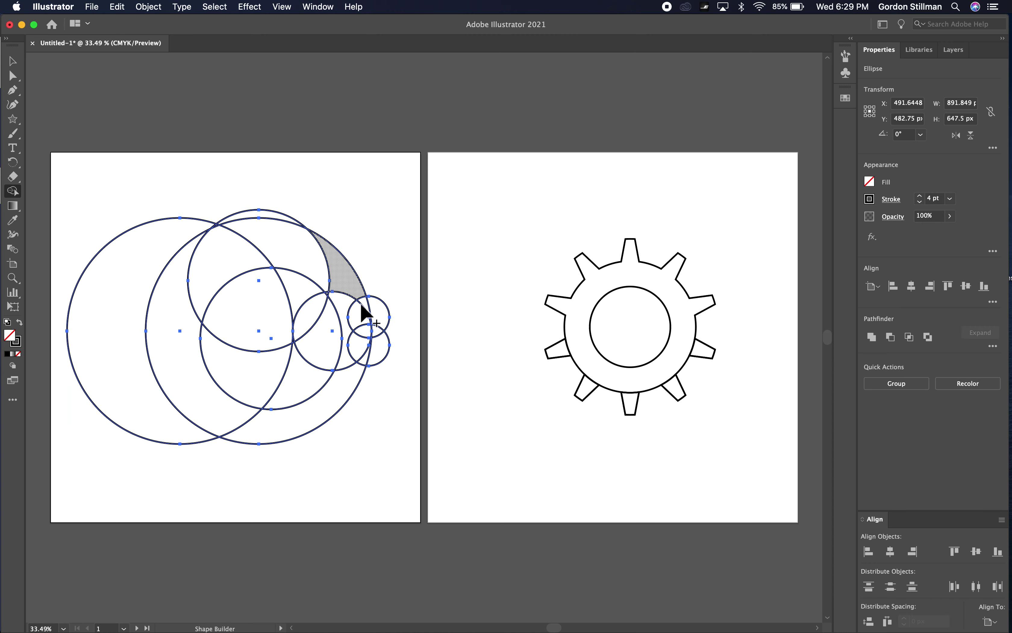
{"action": "left_click", "coordinate": [13, 74]}
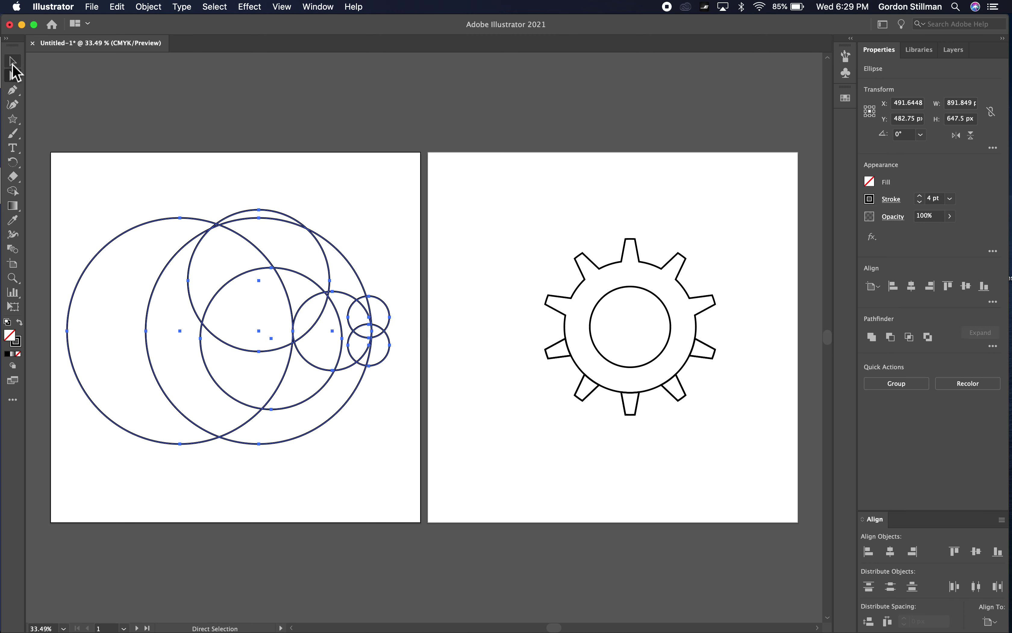
{"action": "left_click", "coordinate": [12, 63]}
{"action": "left_click", "coordinate": [397, 315]}
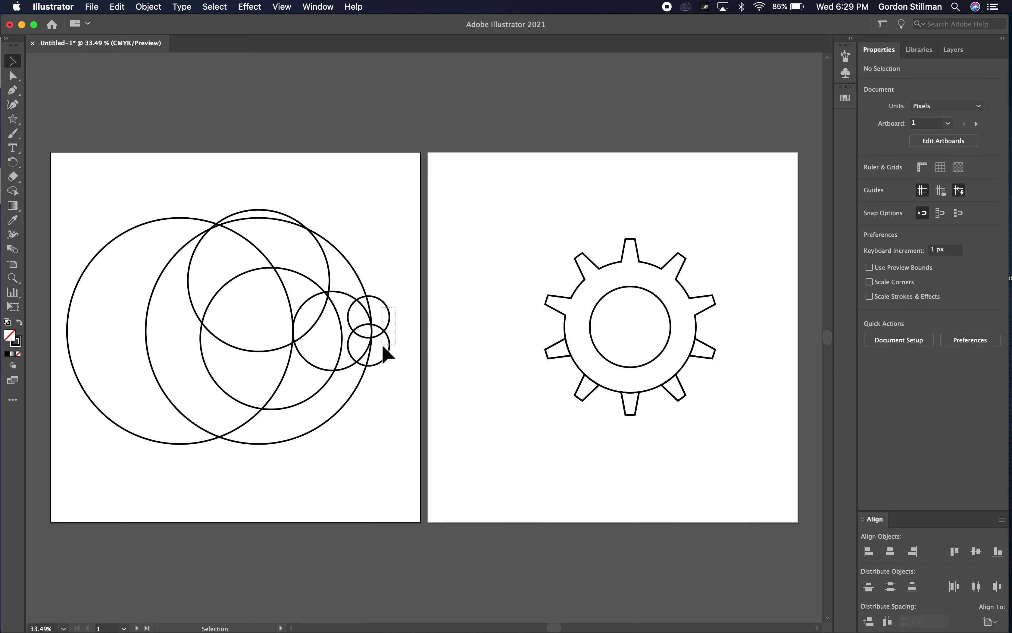
{"action": "left_click_drag", "start_coordinate": [383, 346], "coordinate": [383, 346]}
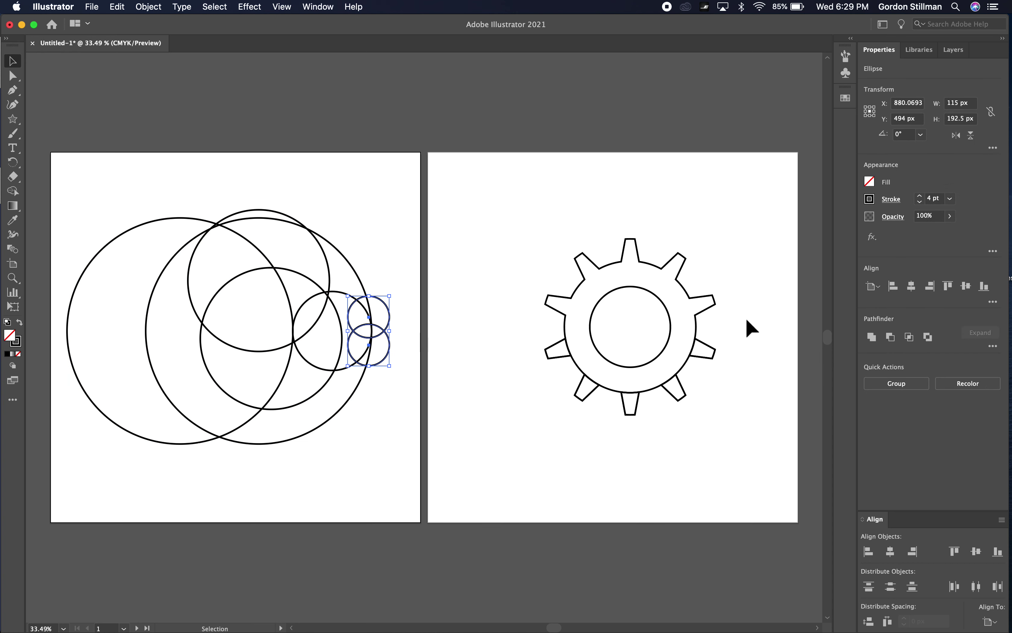
{"action": "left_click", "coordinate": [911, 337]}
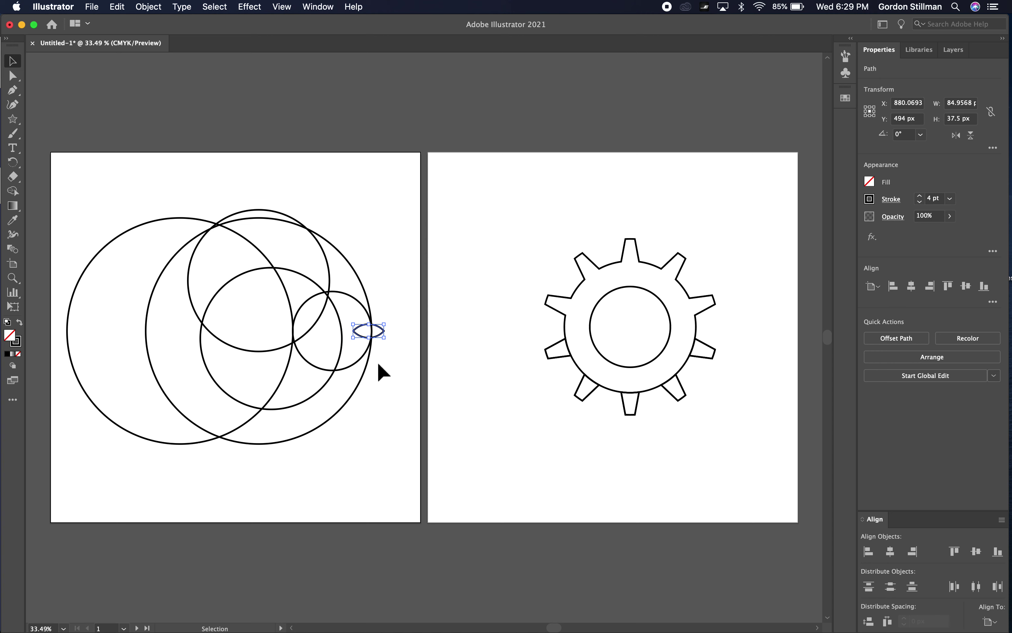
Step: Unite the beak with the head circle, reapplying the union after an undo
{"action": "left_click", "coordinate": [358, 362], "text": "shift"}
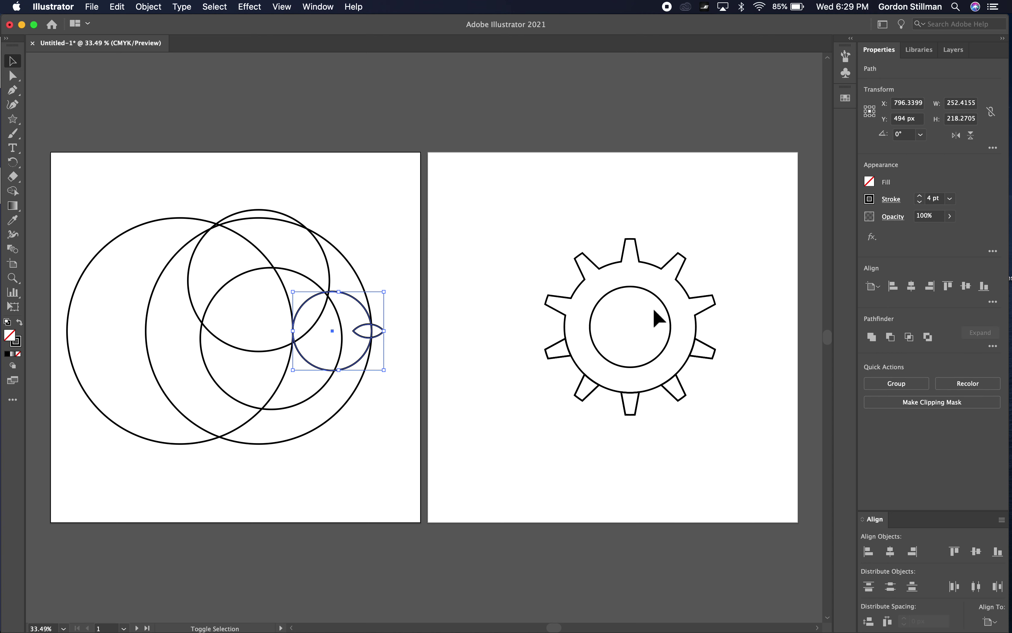
{"action": "left_click", "coordinate": [874, 340]}
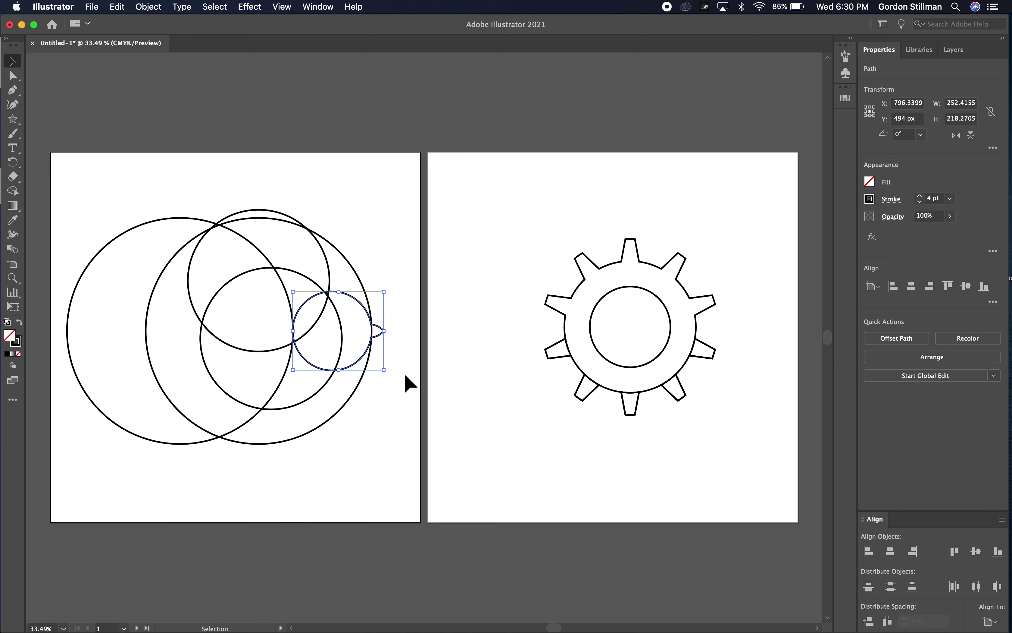
{"action": "key", "text": "super+z"}
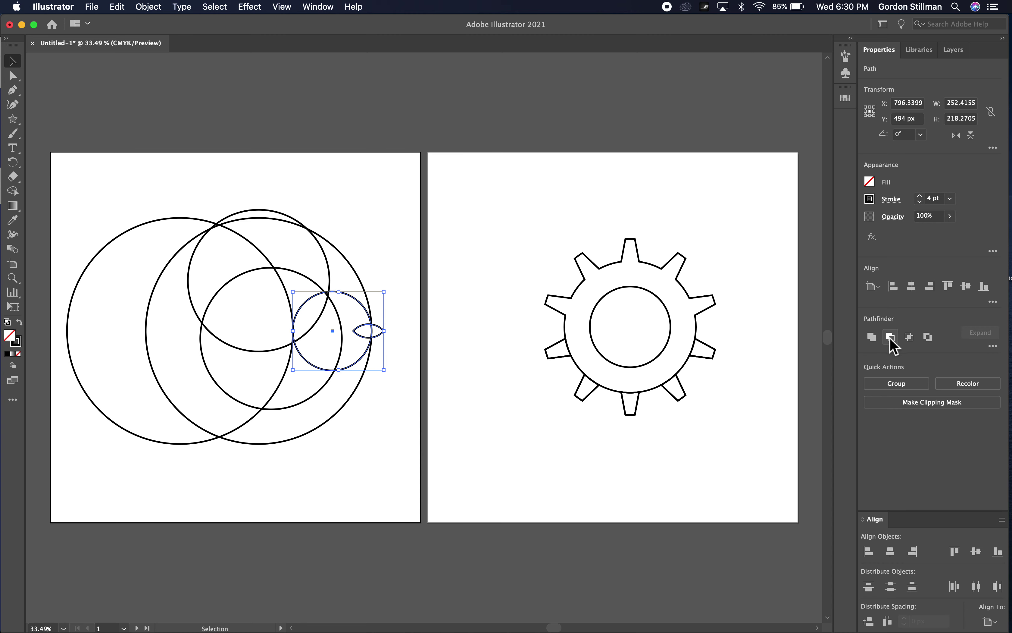
{"action": "left_click", "coordinate": [873, 337]}
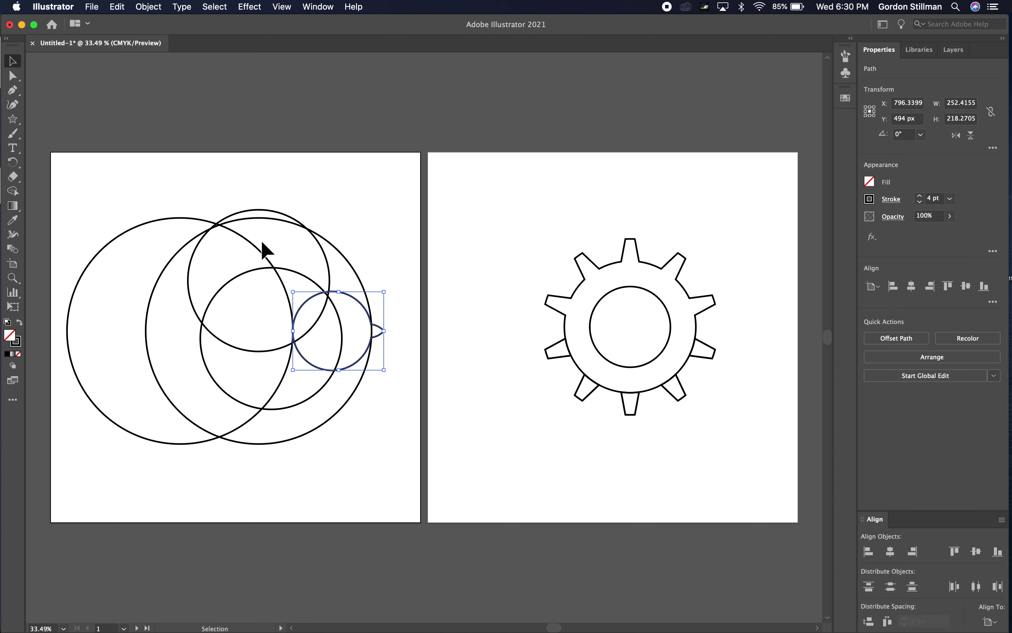
Step: Apply Minus Front to the upper and middle circles, leaving the wing crescent
{"action": "left_click", "coordinate": [195, 312]}
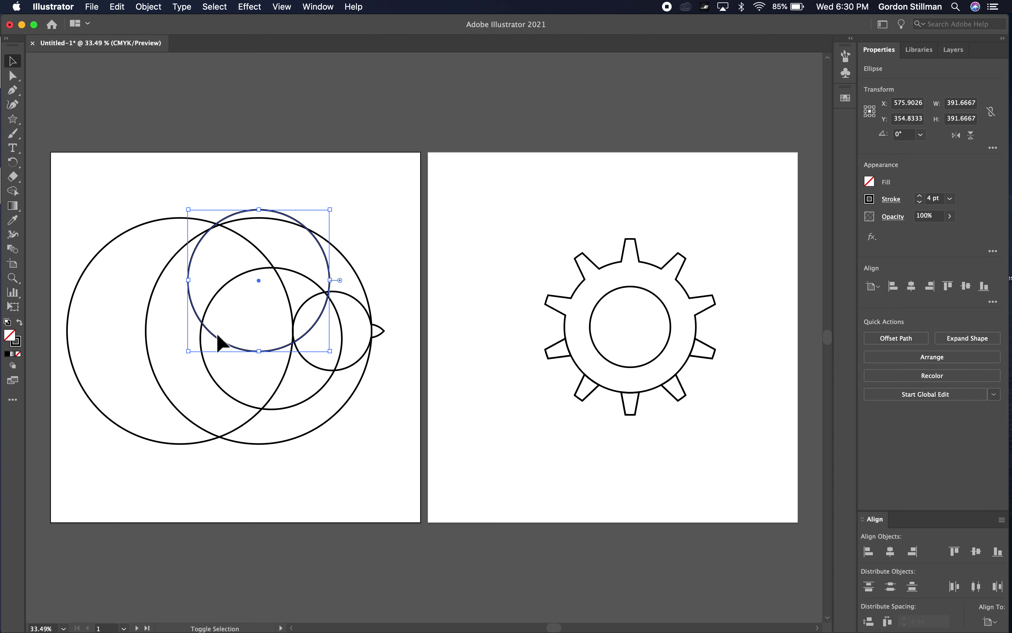
{"action": "left_click", "coordinate": [225, 393], "text": "shift"}
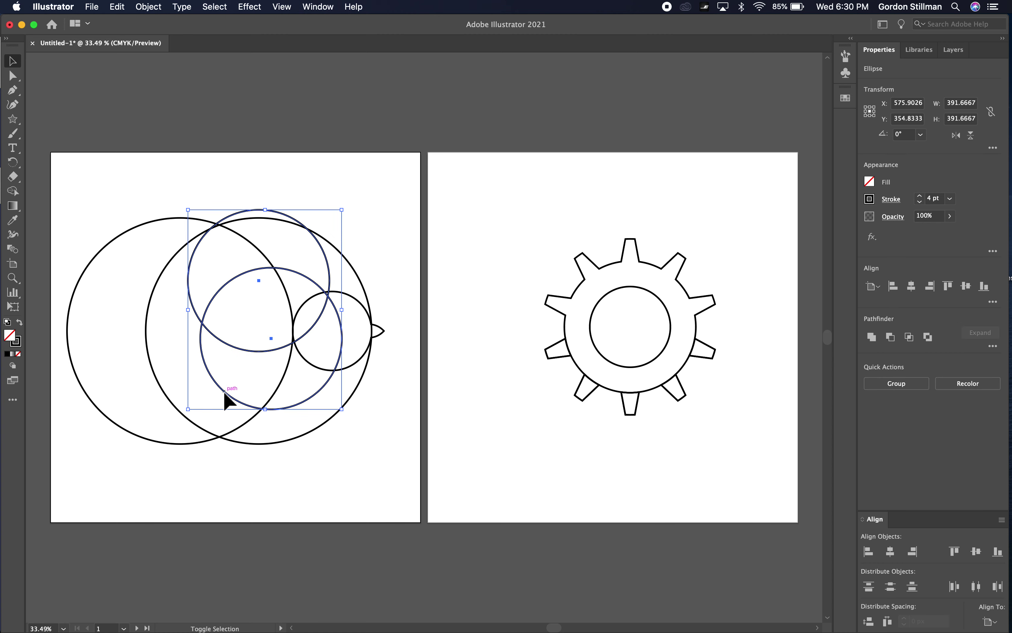
{"action": "left_click", "coordinate": [891, 337]}
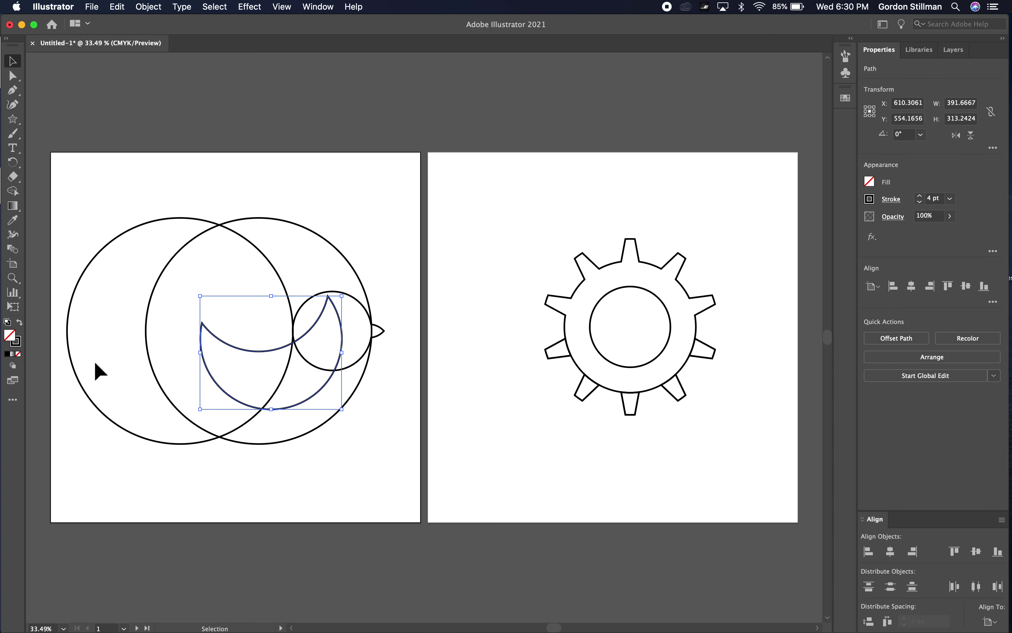
{"action": "left_click", "coordinate": [170, 355]}
{"action": "left_click", "coordinate": [148, 338]}
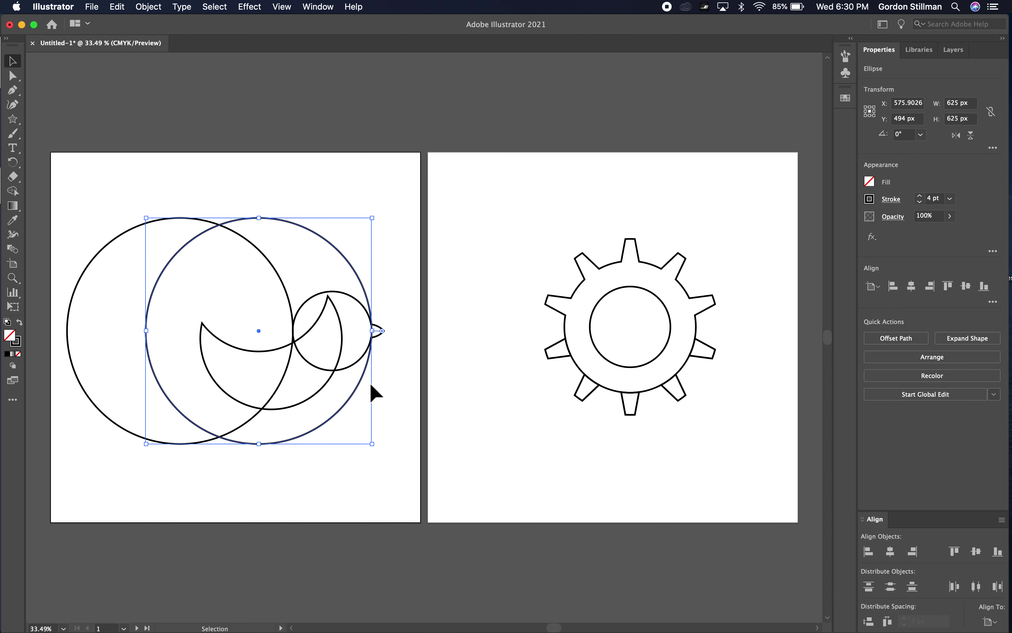
Step: Cut the left big circle from the right one, then unite the wing crescent with the head
{"action": "left_click", "coordinate": [68, 328], "text": "shift"}
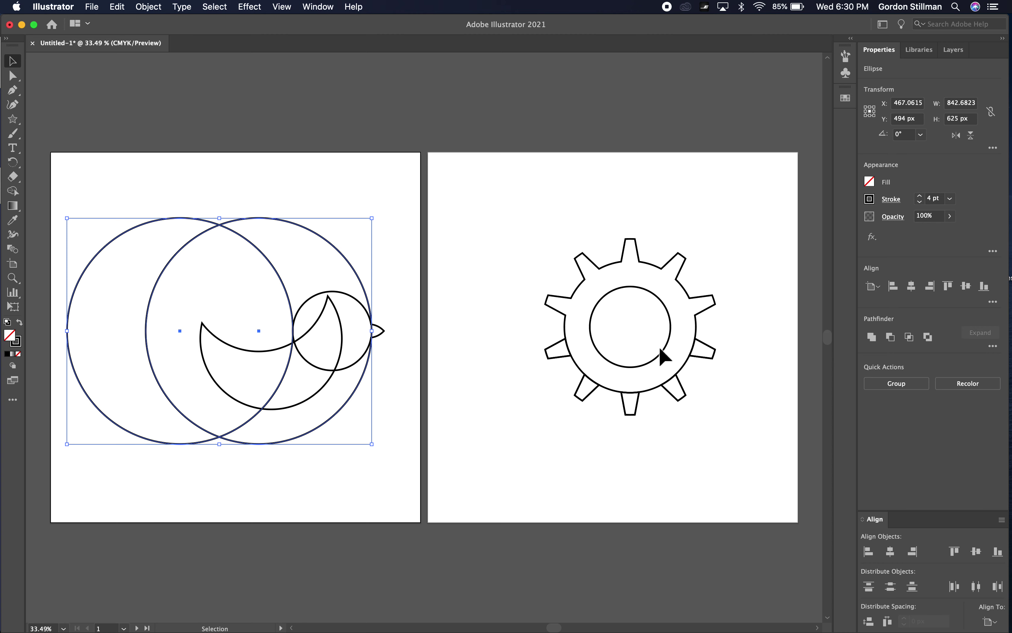
{"action": "left_click", "coordinate": [892, 338]}
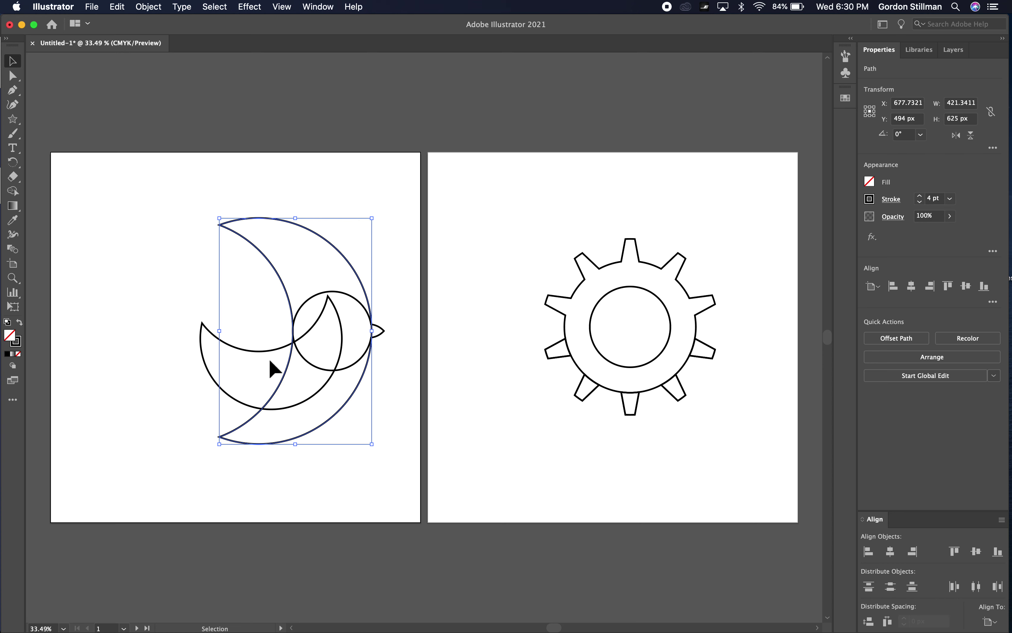
{"action": "left_click", "coordinate": [341, 348]}
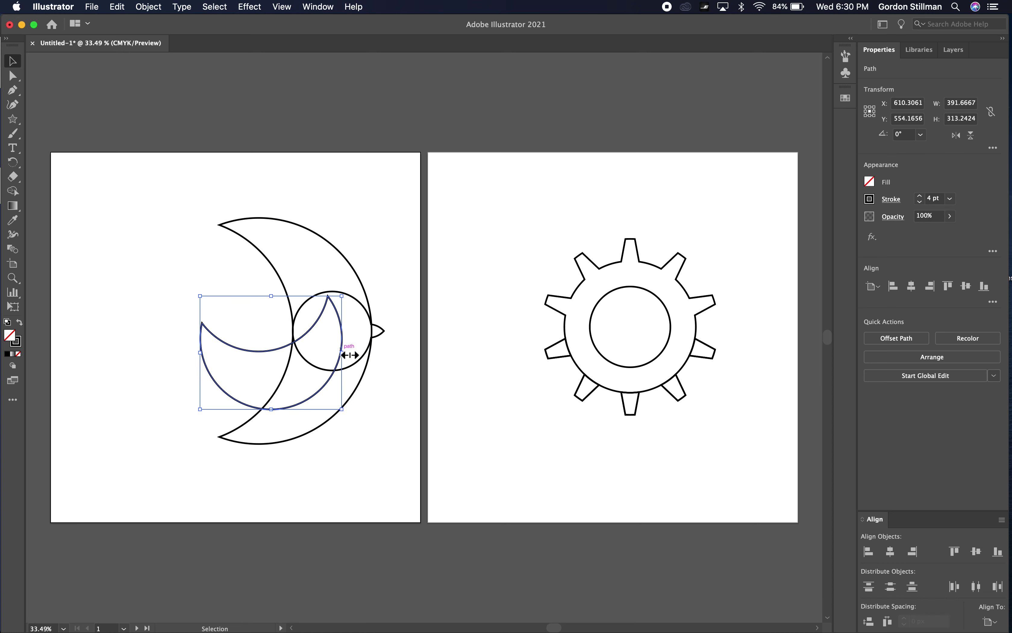
{"action": "left_click", "coordinate": [367, 359], "text": "shift"}
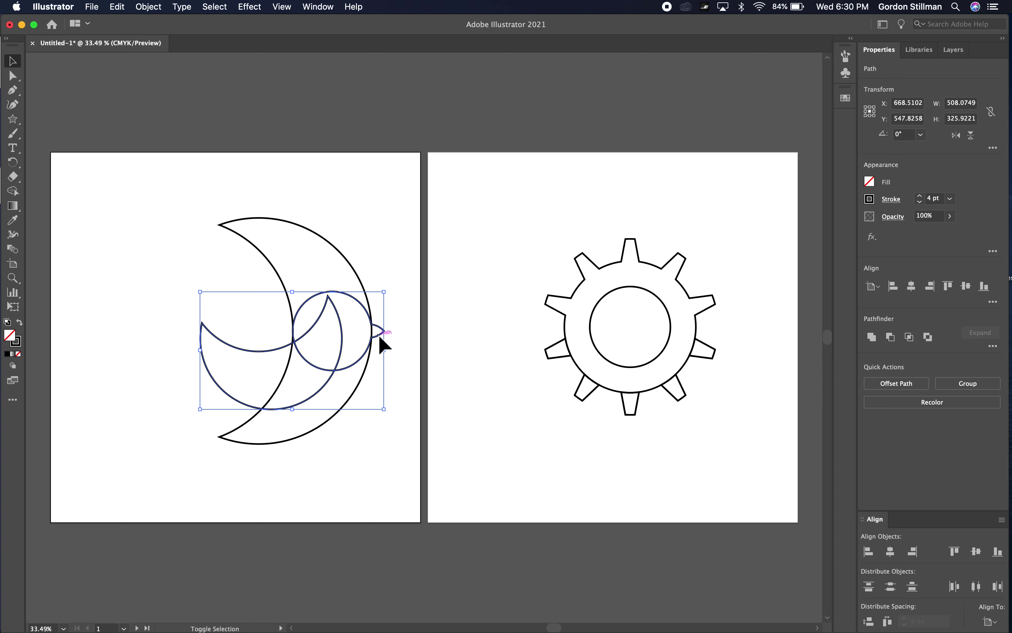
{"action": "left_click", "coordinate": [872, 337]}
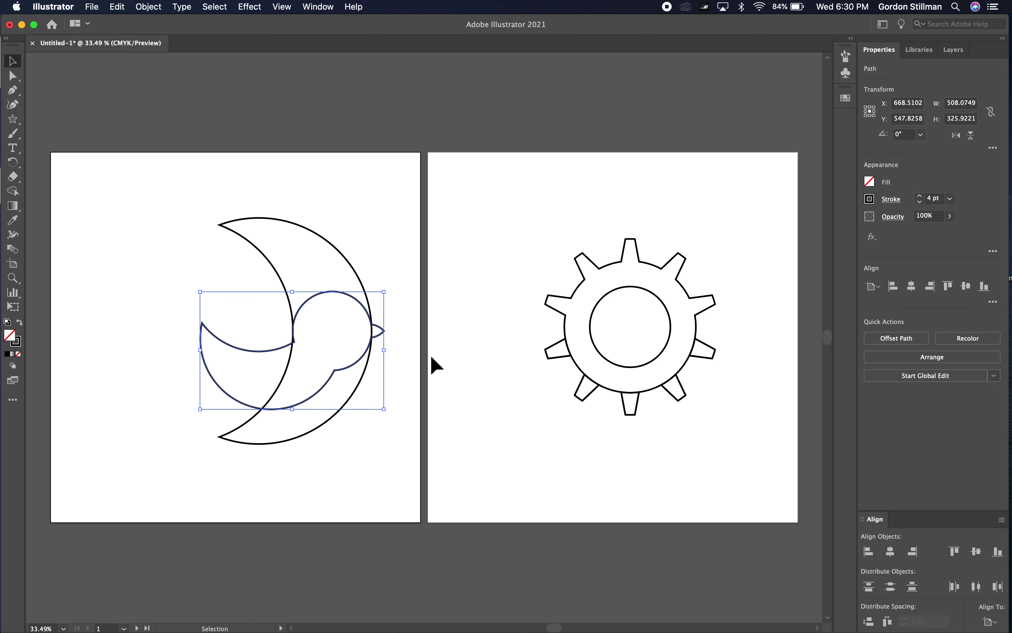
Step: Select the bird outline and nudge it slightly downward
{"action": "left_click", "coordinate": [244, 271]}
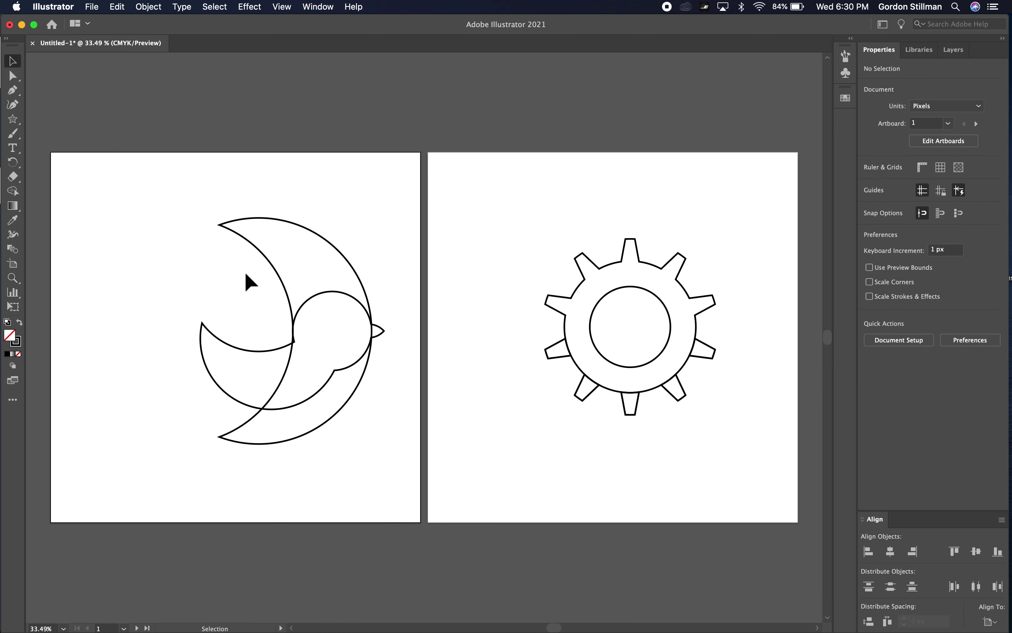
{"action": "left_click", "coordinate": [279, 270]}
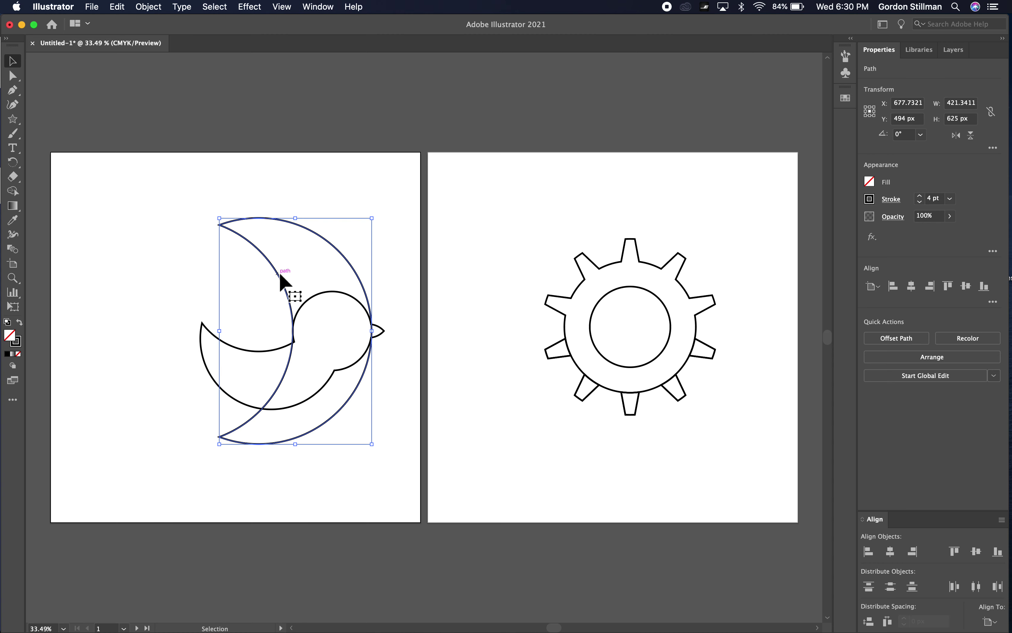
{"action": "left_click", "coordinate": [245, 405]}
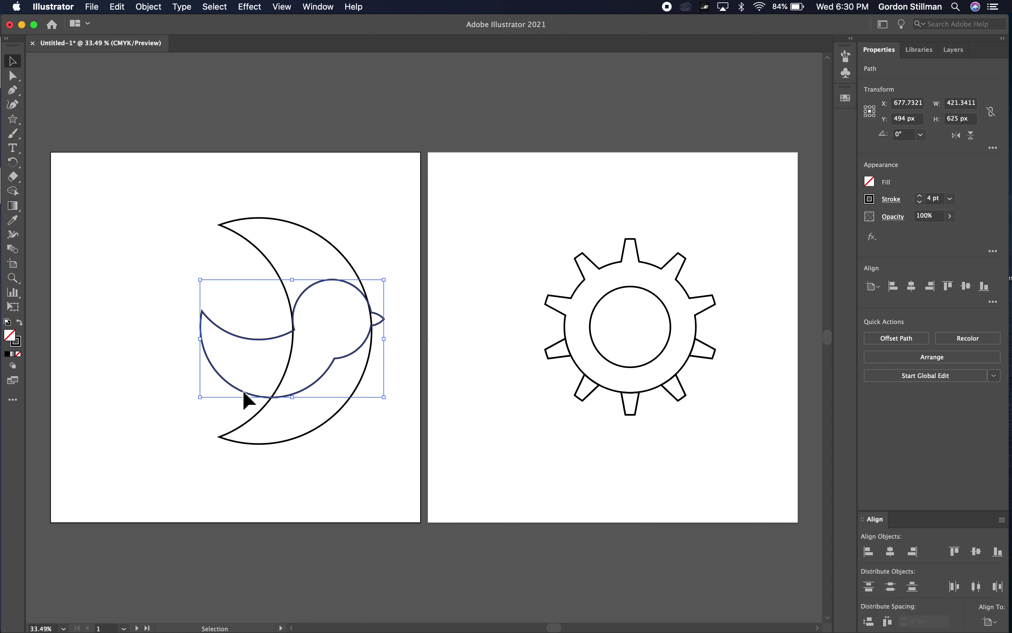
{"action": "key", "text": "shift+Down"}
{"action": "key", "text": "shift+Down"}
{"action": "key", "text": "shift+Down"}
{"action": "key", "text": "v"}
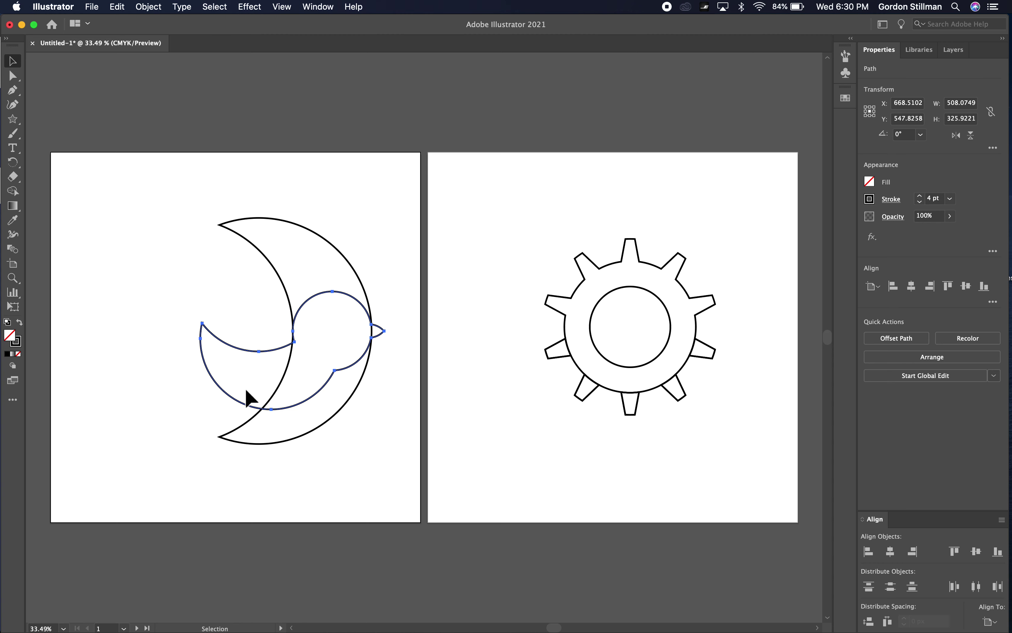